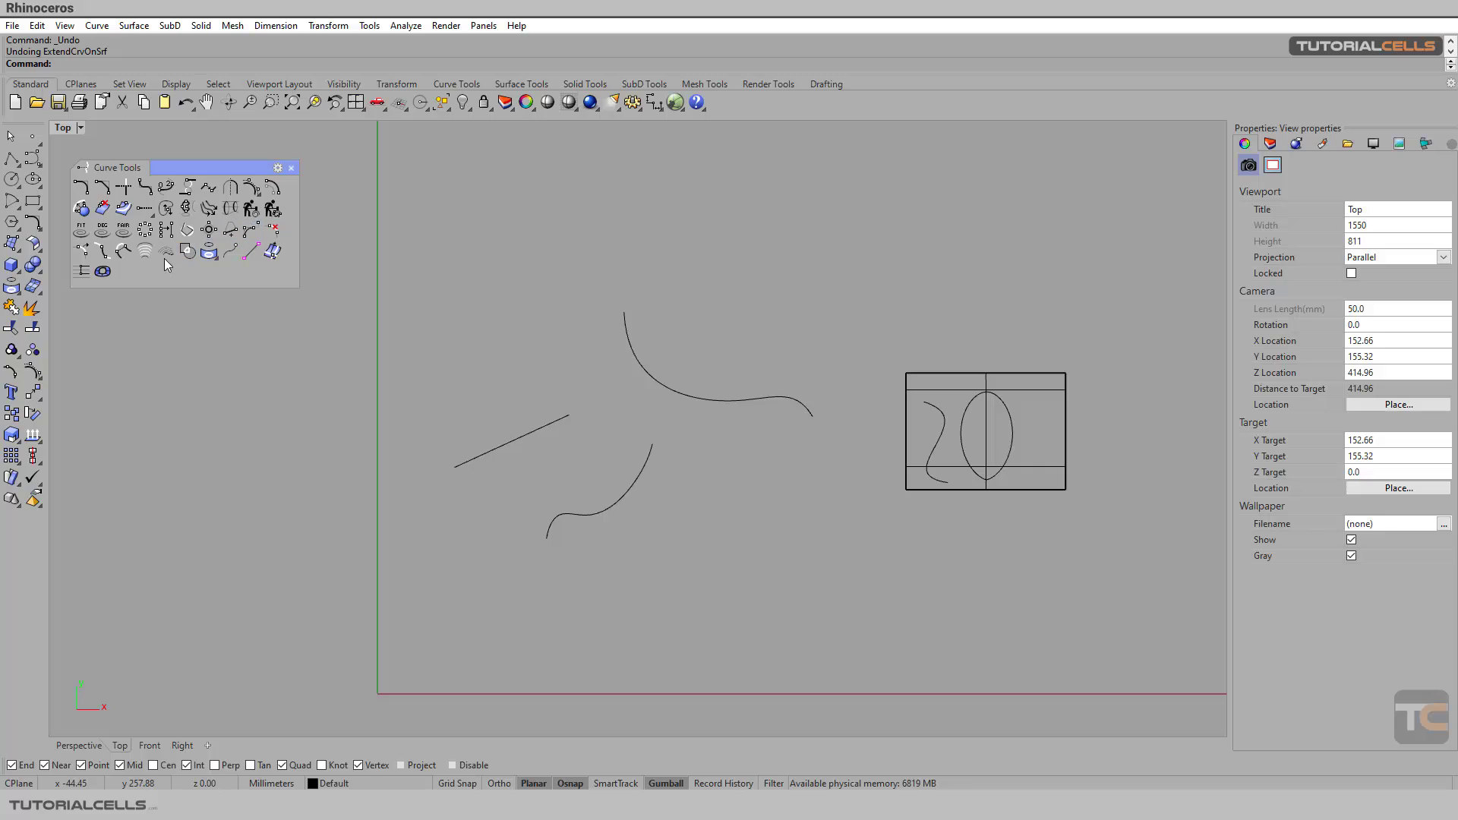
# - Tear off the Extend flyout as a floating toolbar beside the drawing
pyautogui.click(151, 217)
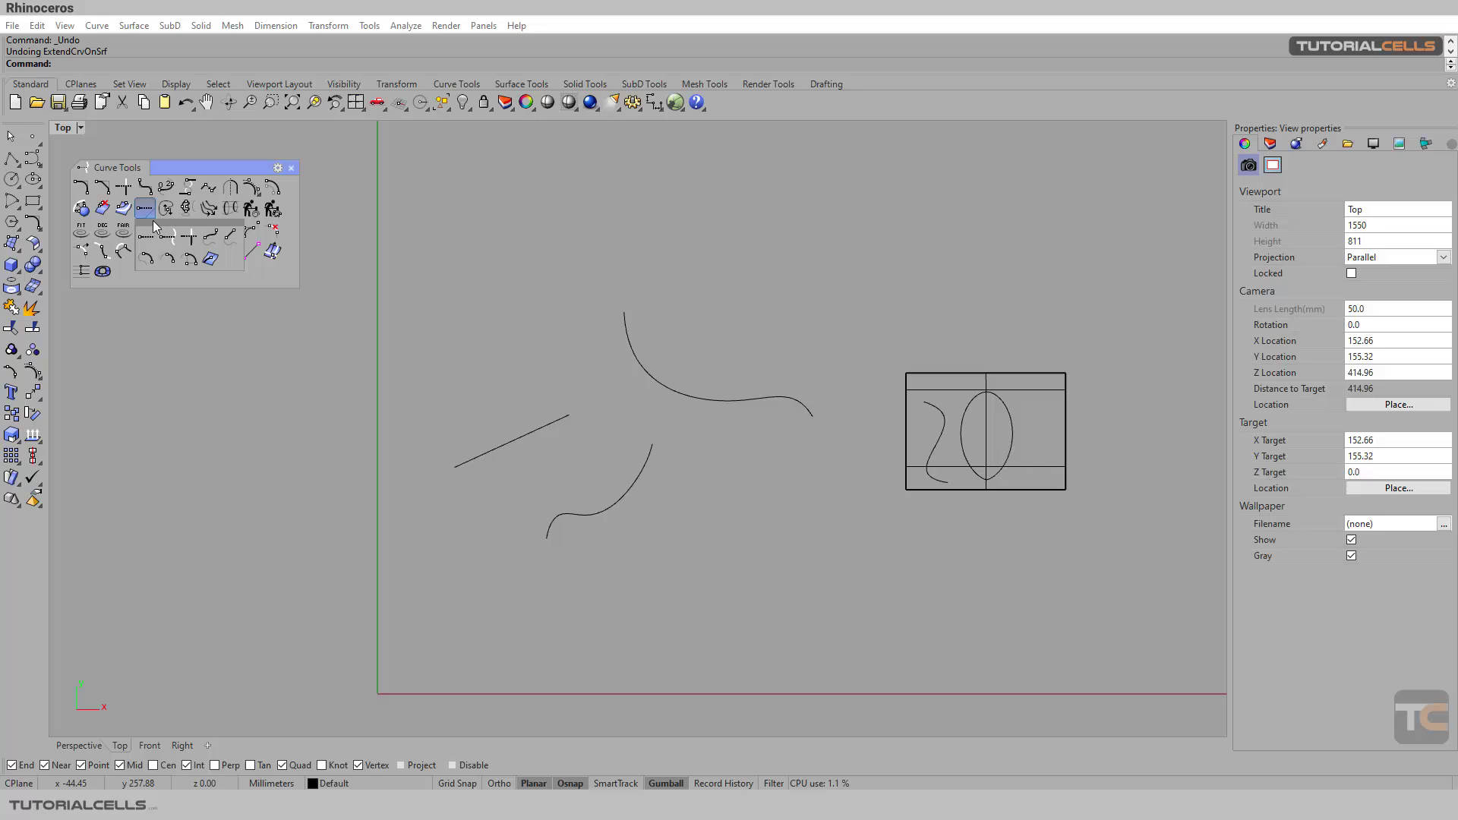
pyautogui.moveTo(158, 226); pyautogui.dragTo(211, 329)
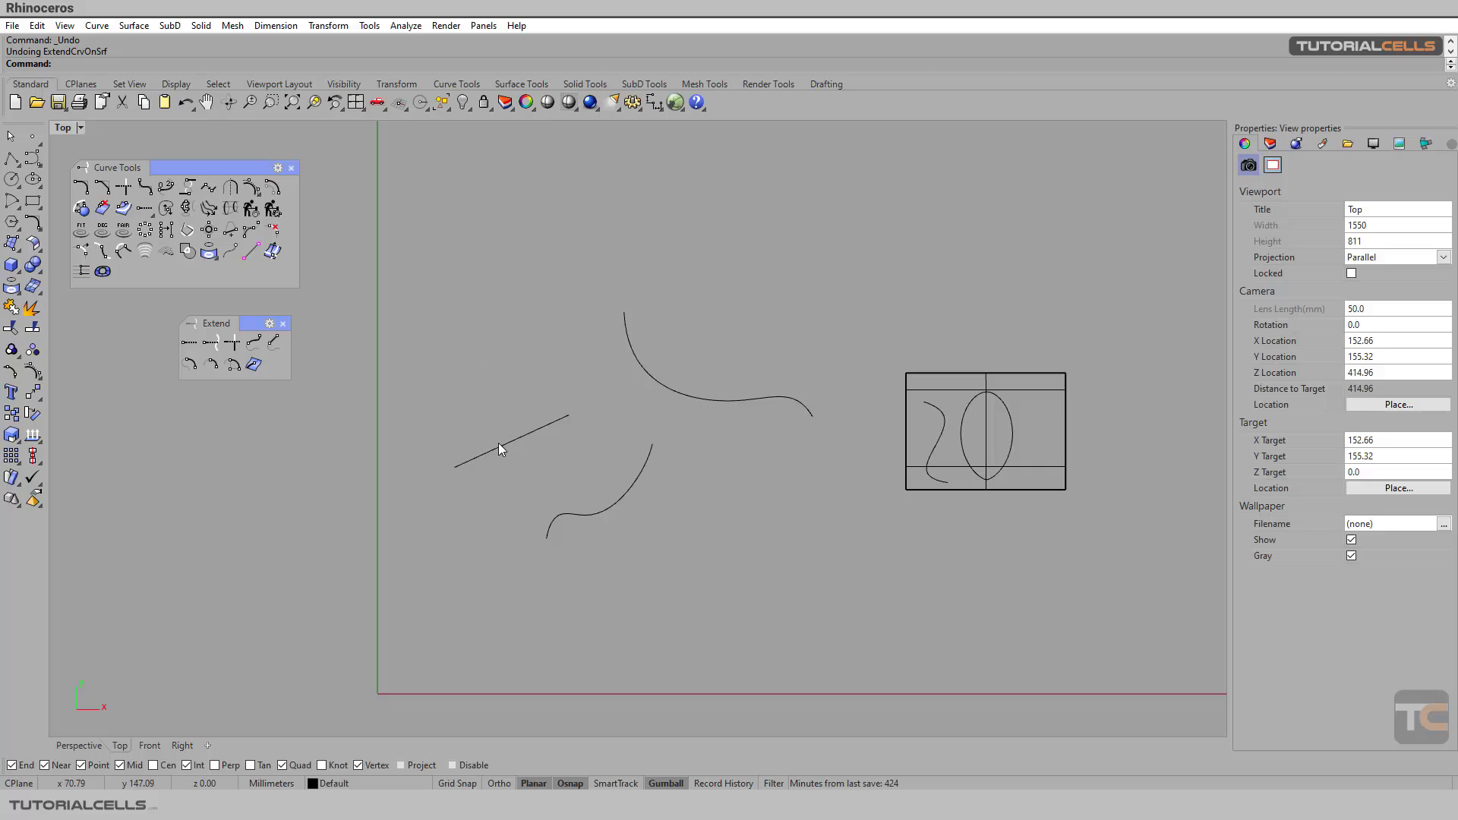
# - Extend the straight line toward the lower left to a freely picked end point with Extend Dynamic
pyautogui.click(189, 342)
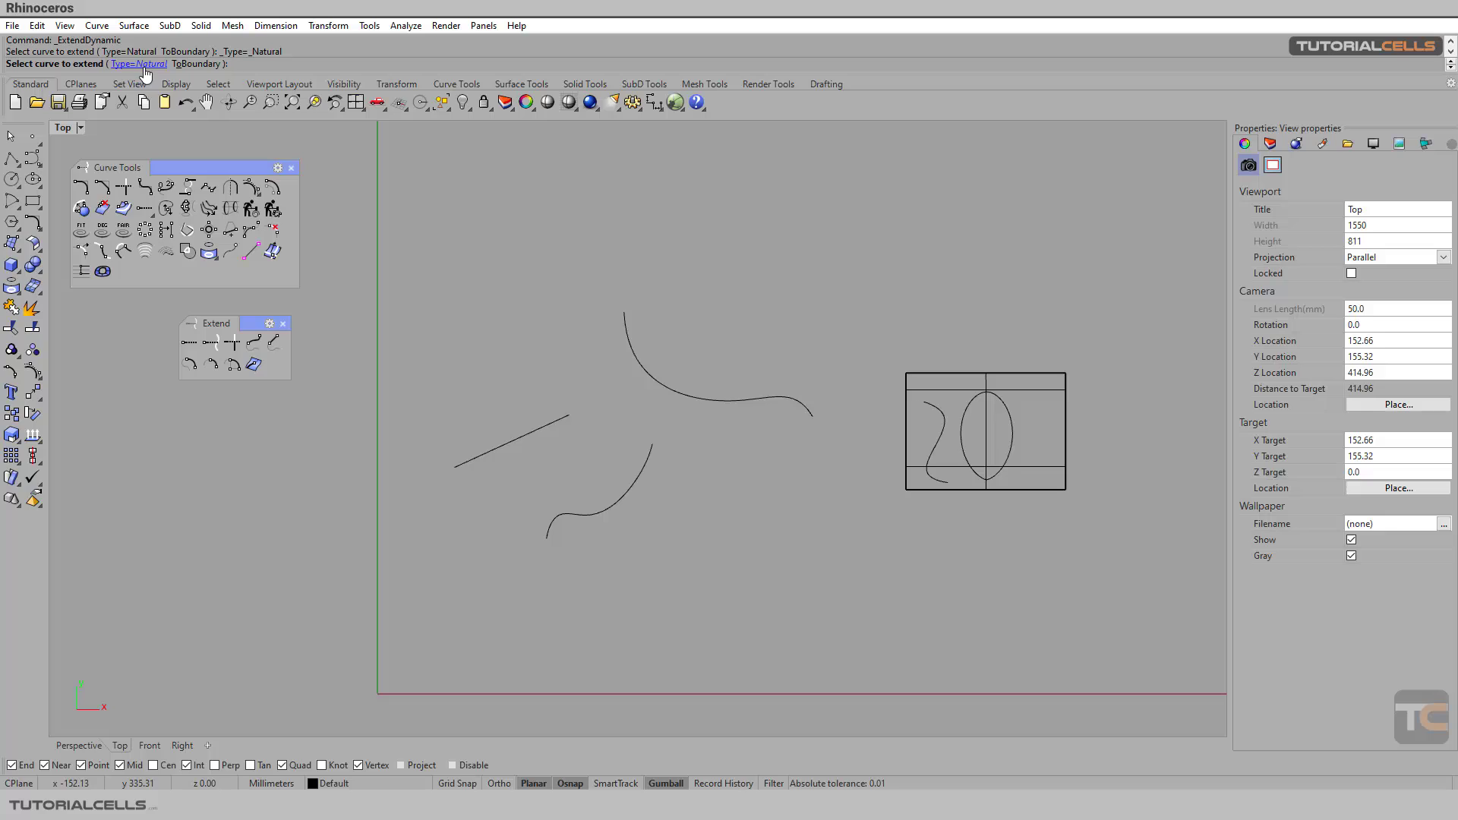
pyautogui.click(499, 449)
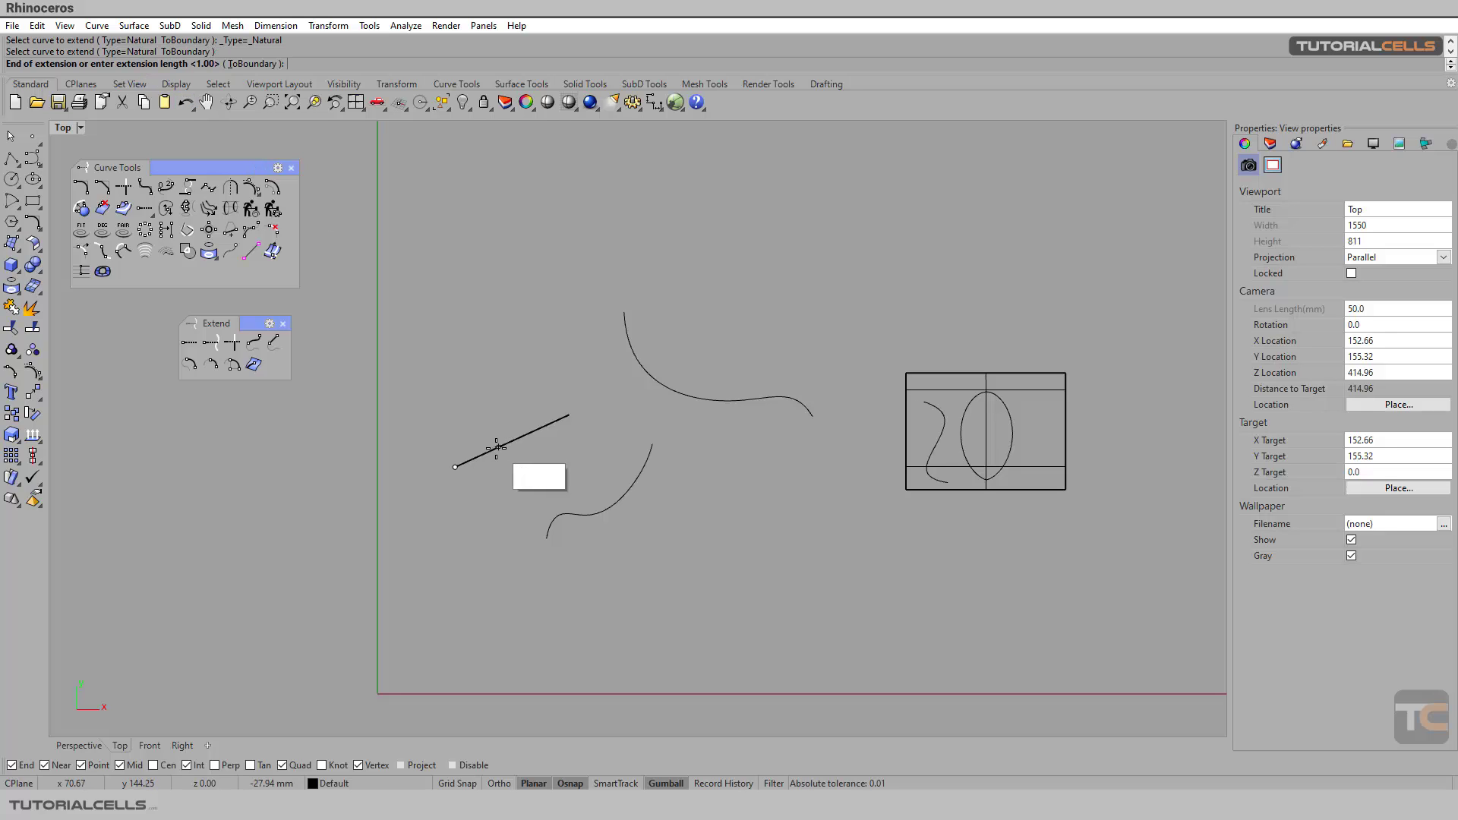
pyautogui.click(344, 506)
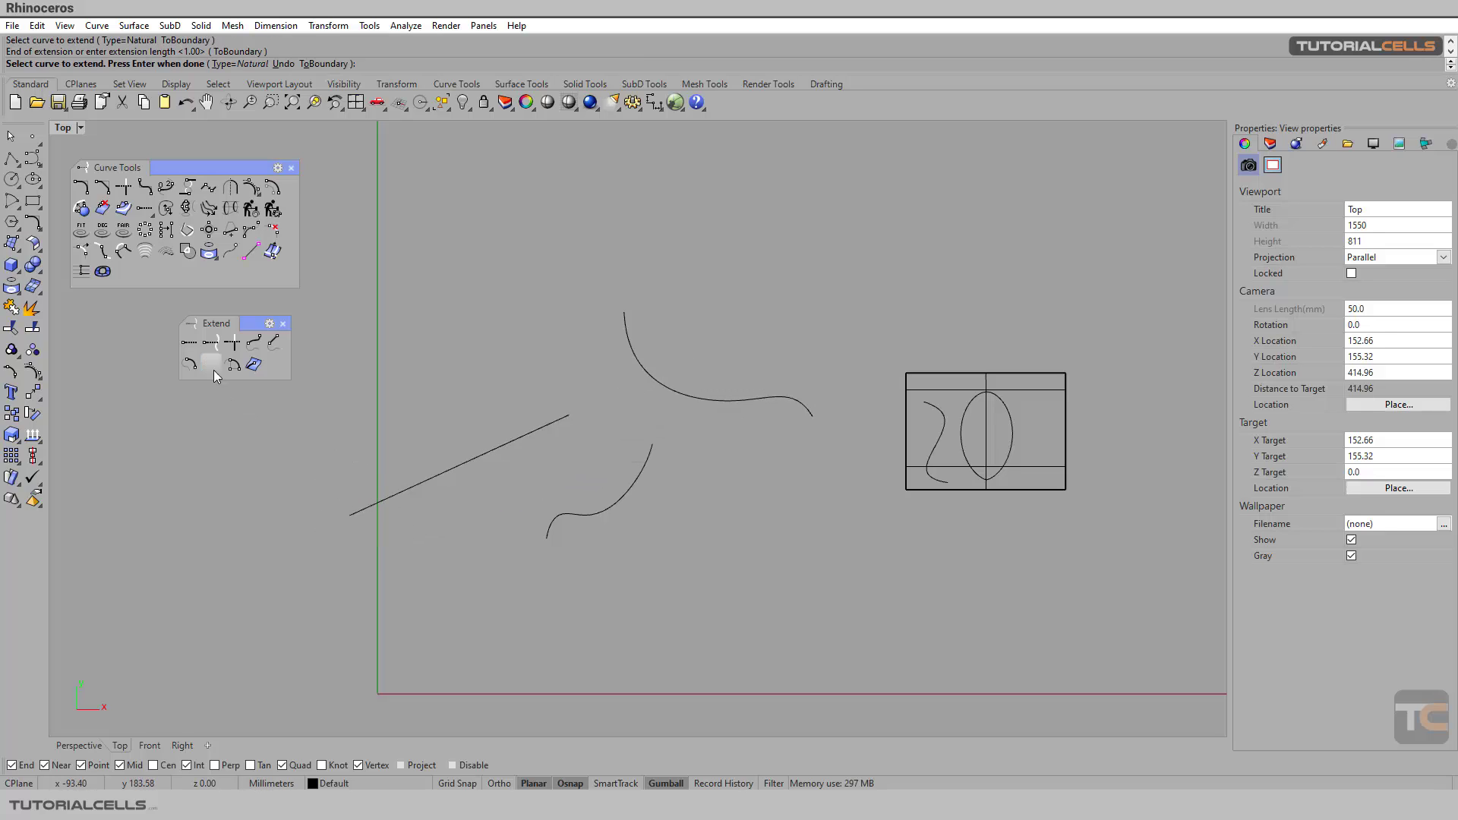
# - Start extending the upper curve, cancel it, and restart the extend command
pyautogui.click(623, 339)
pyautogui.scroll(-1, 559, 391)
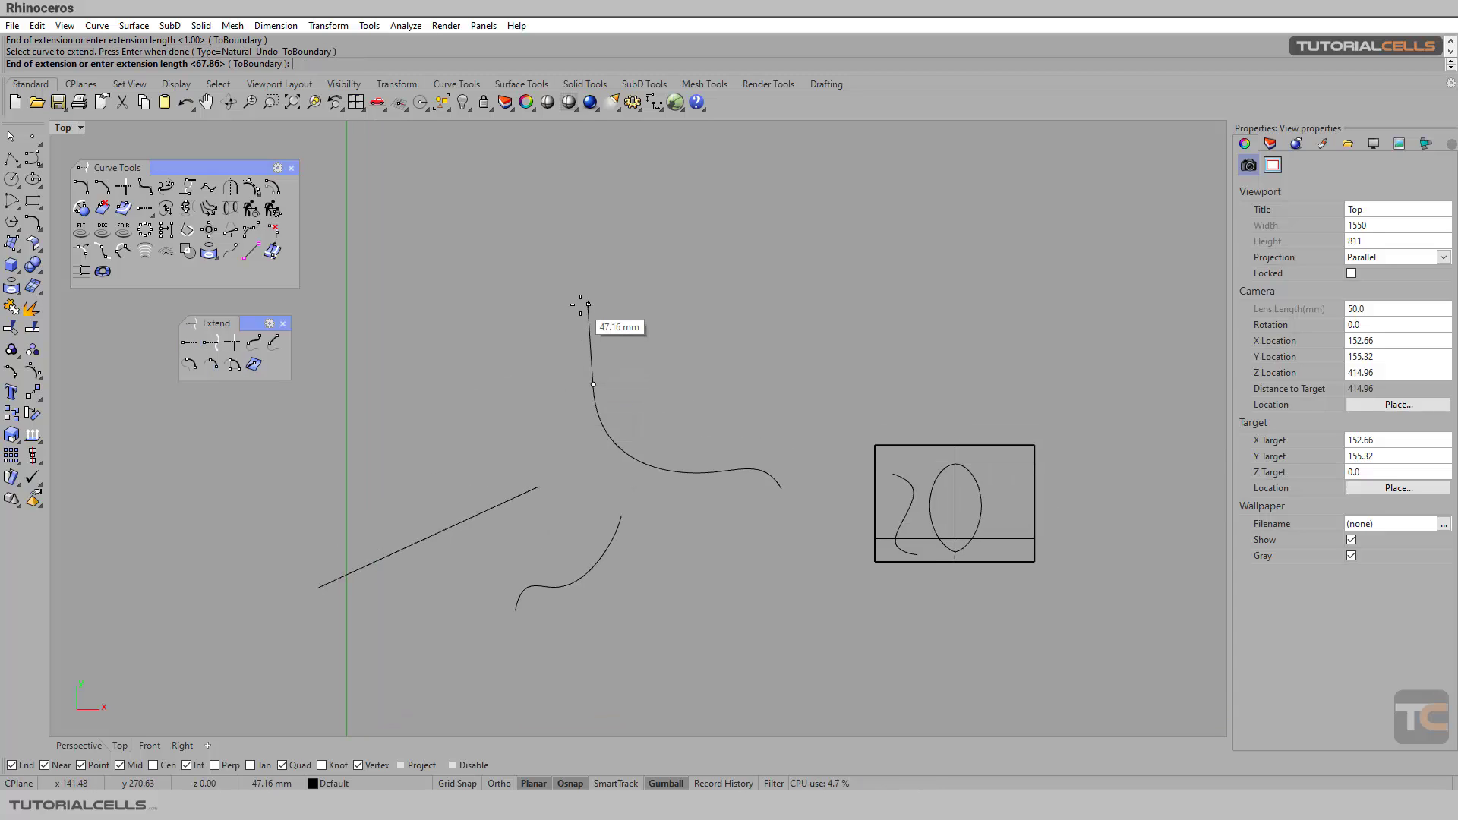
pyautogui.scroll(-1, 583, 299)
pyautogui.moveTo(584, 299); pyautogui.dragTo(568, 340, button='right')
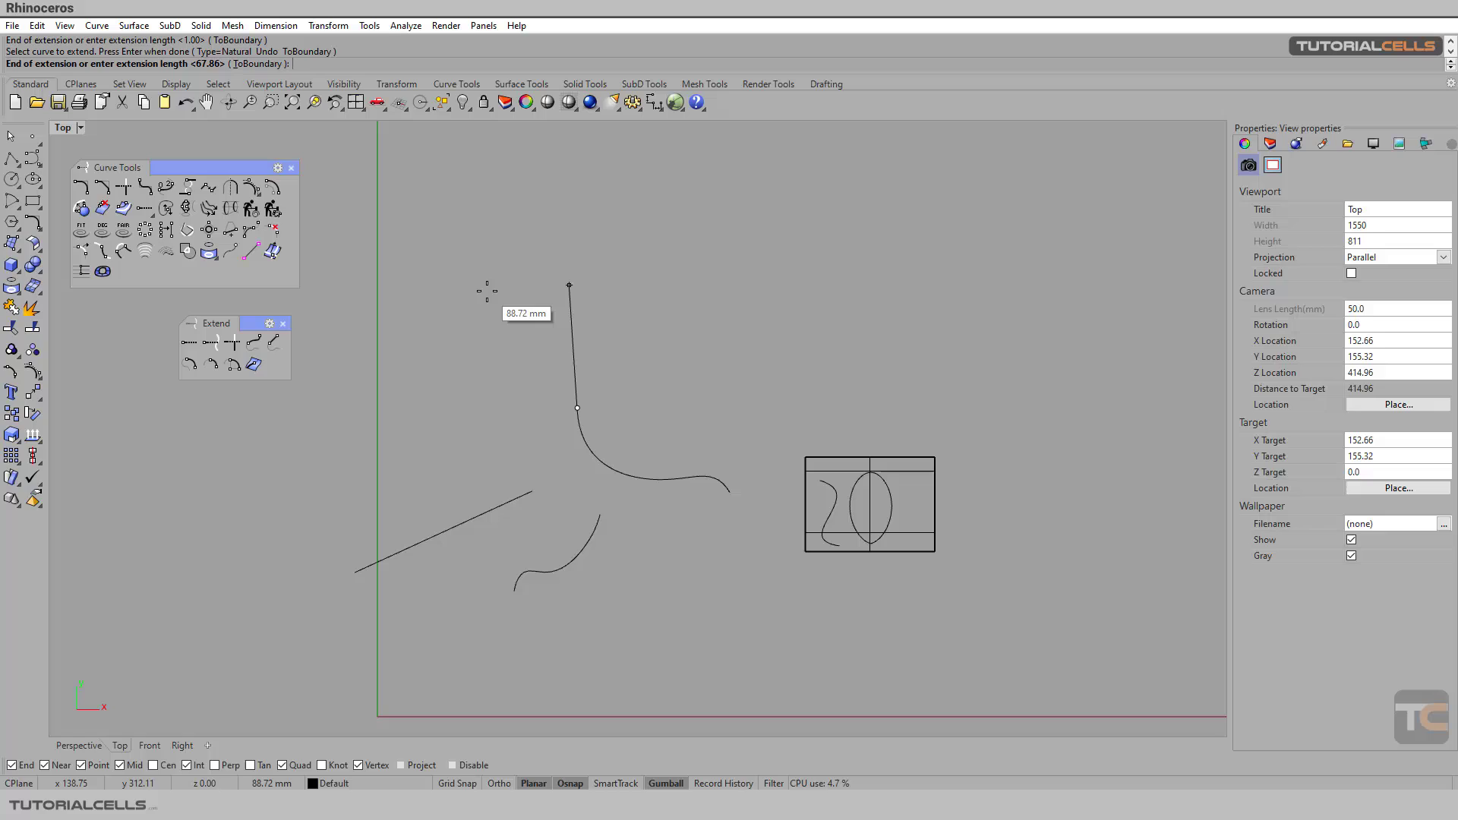
pyautogui.press('Escape')
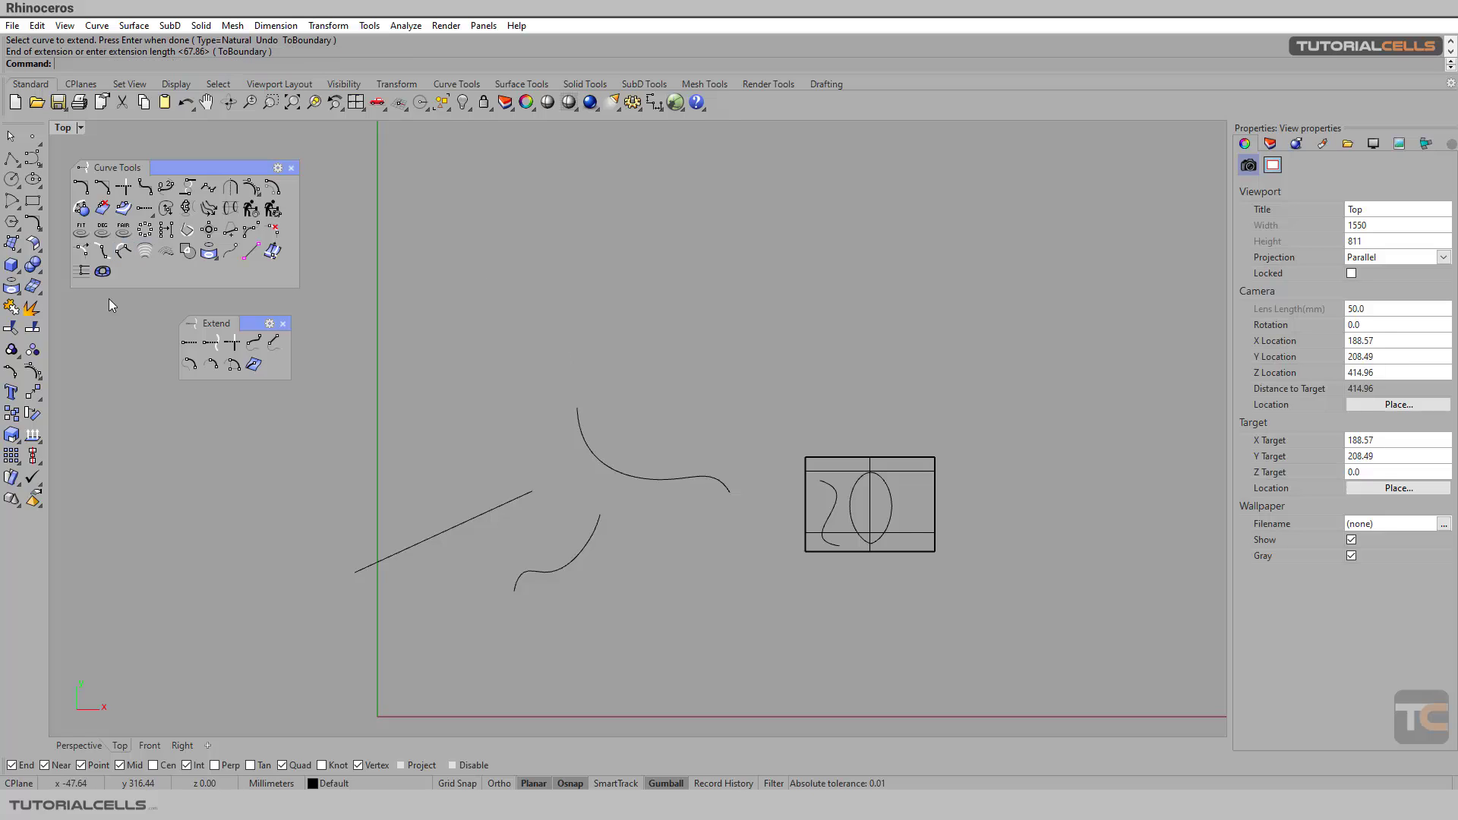
pyautogui.click(189, 342)
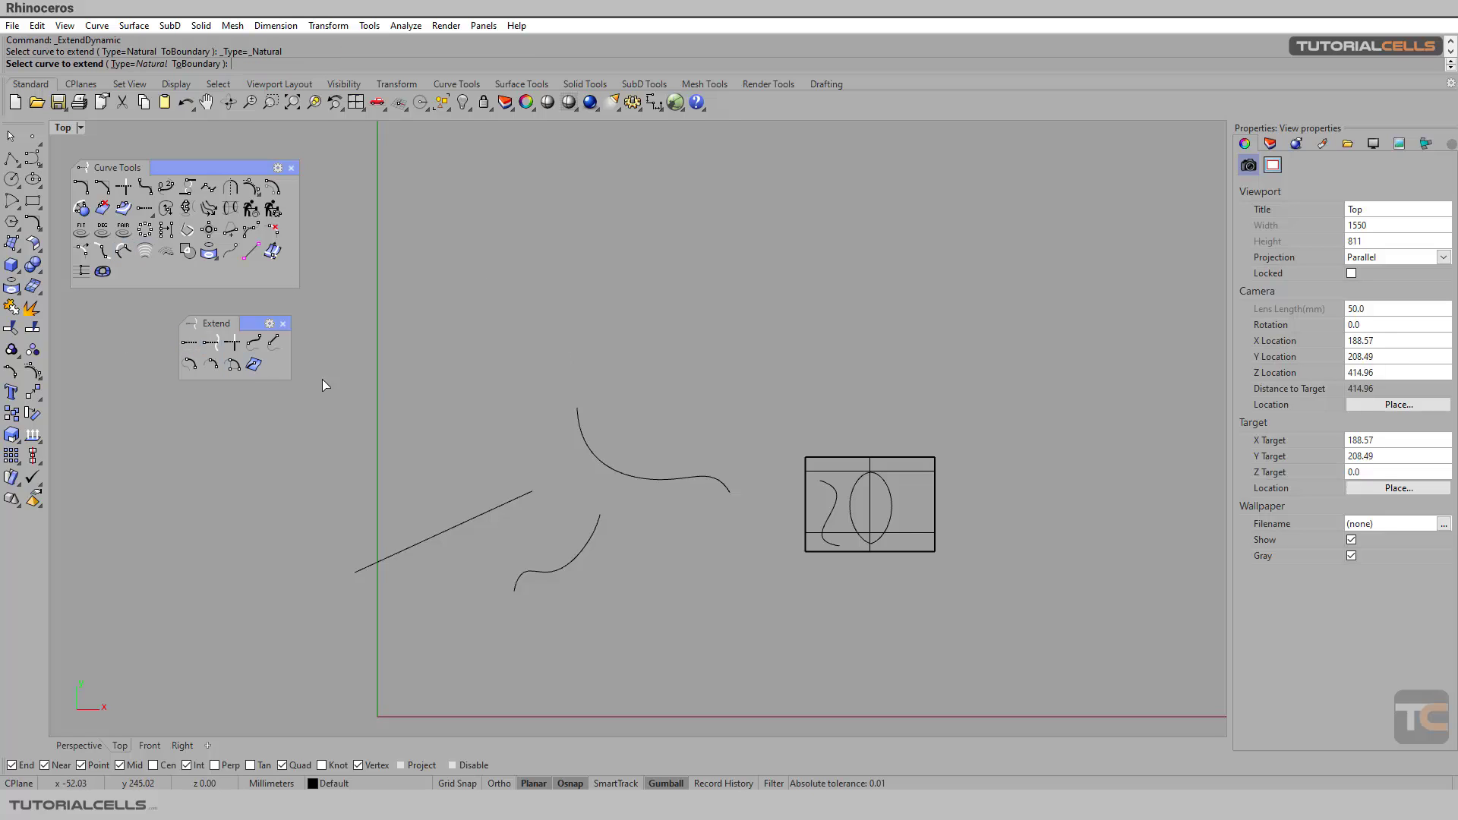
pyautogui.click(126, 64)
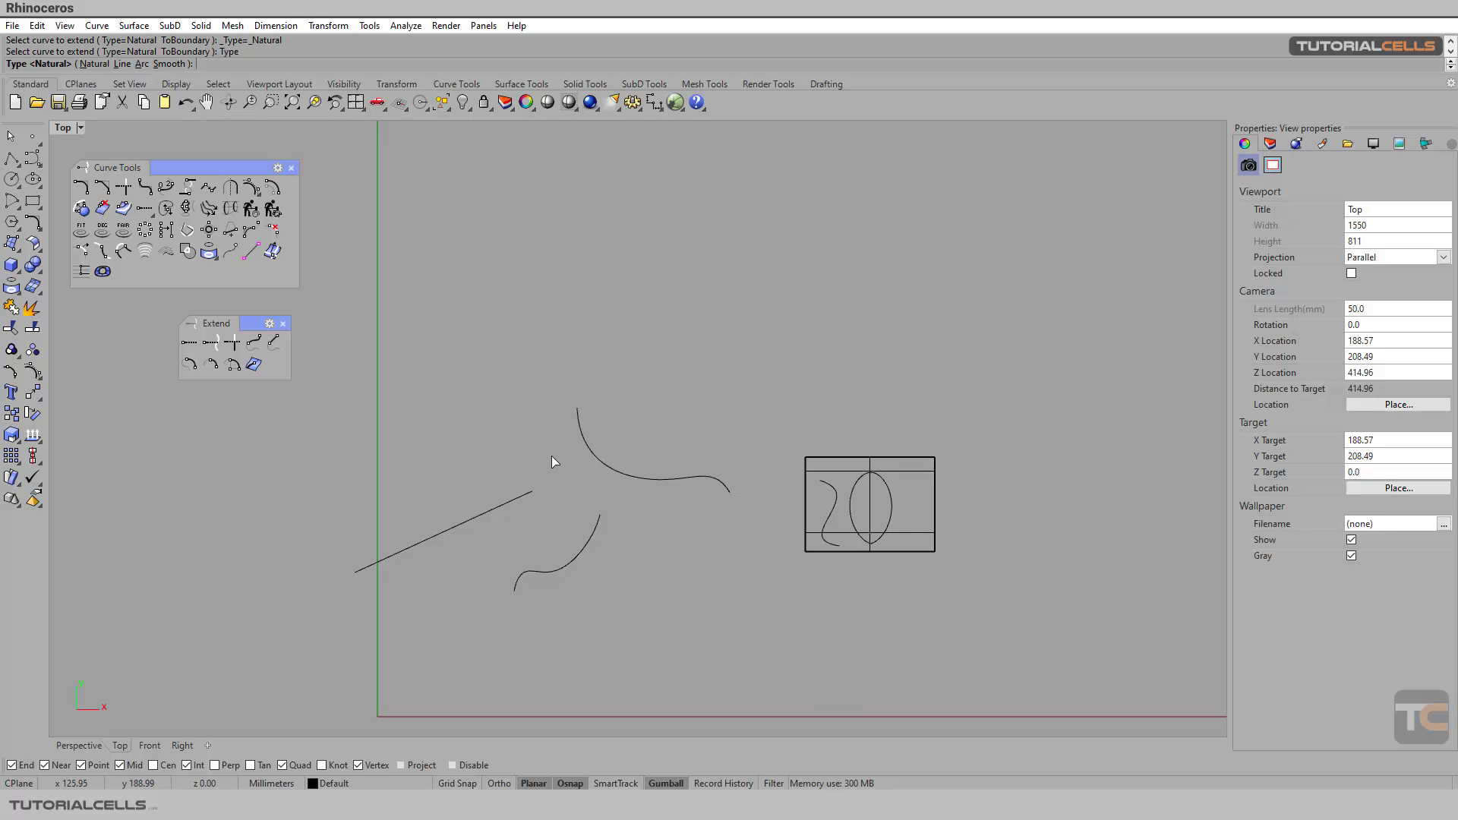
pyautogui.press('Escape')
pyautogui.click(508, 503)
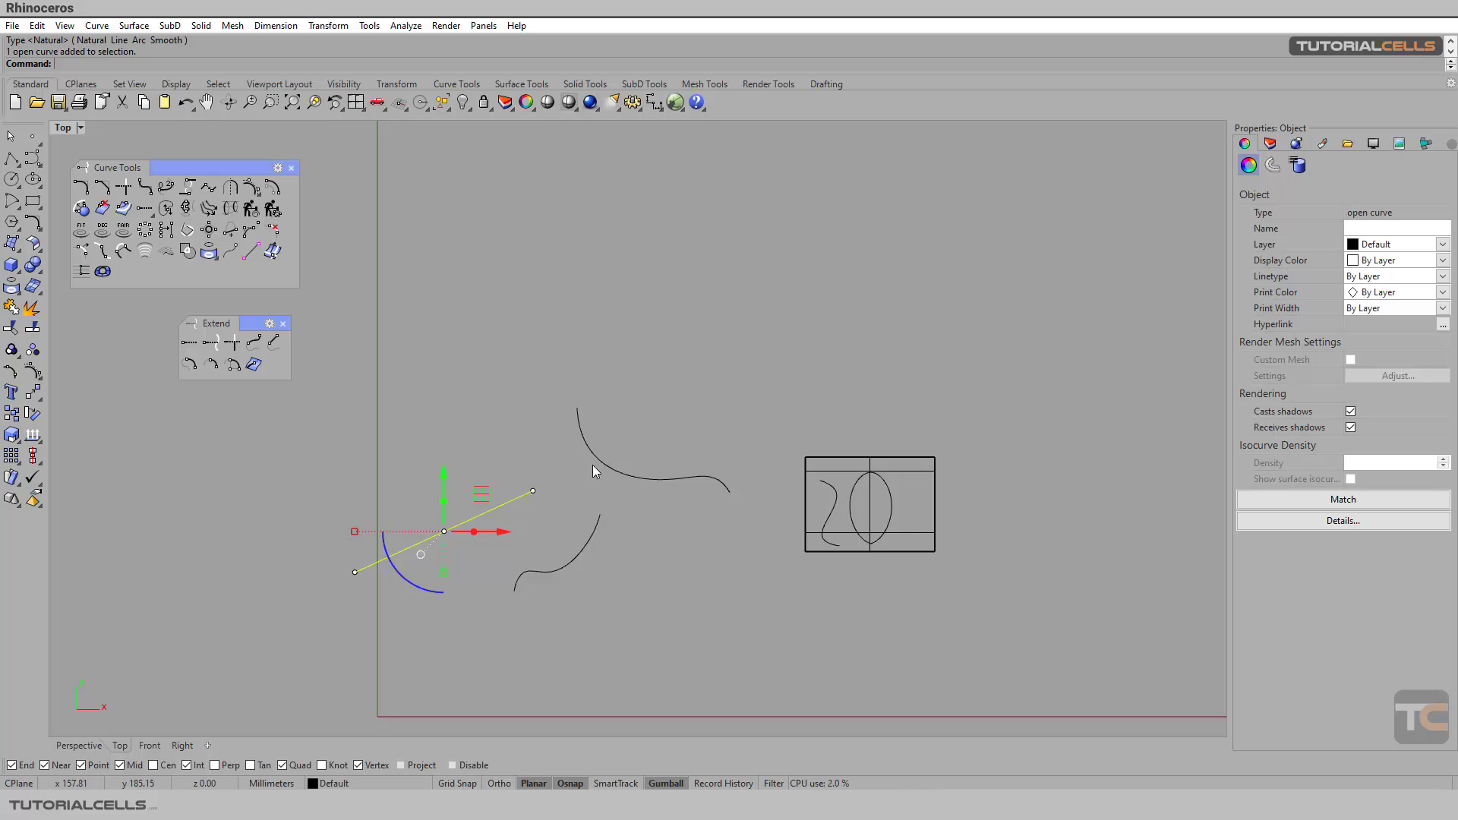
pyautogui.click(214, 345)
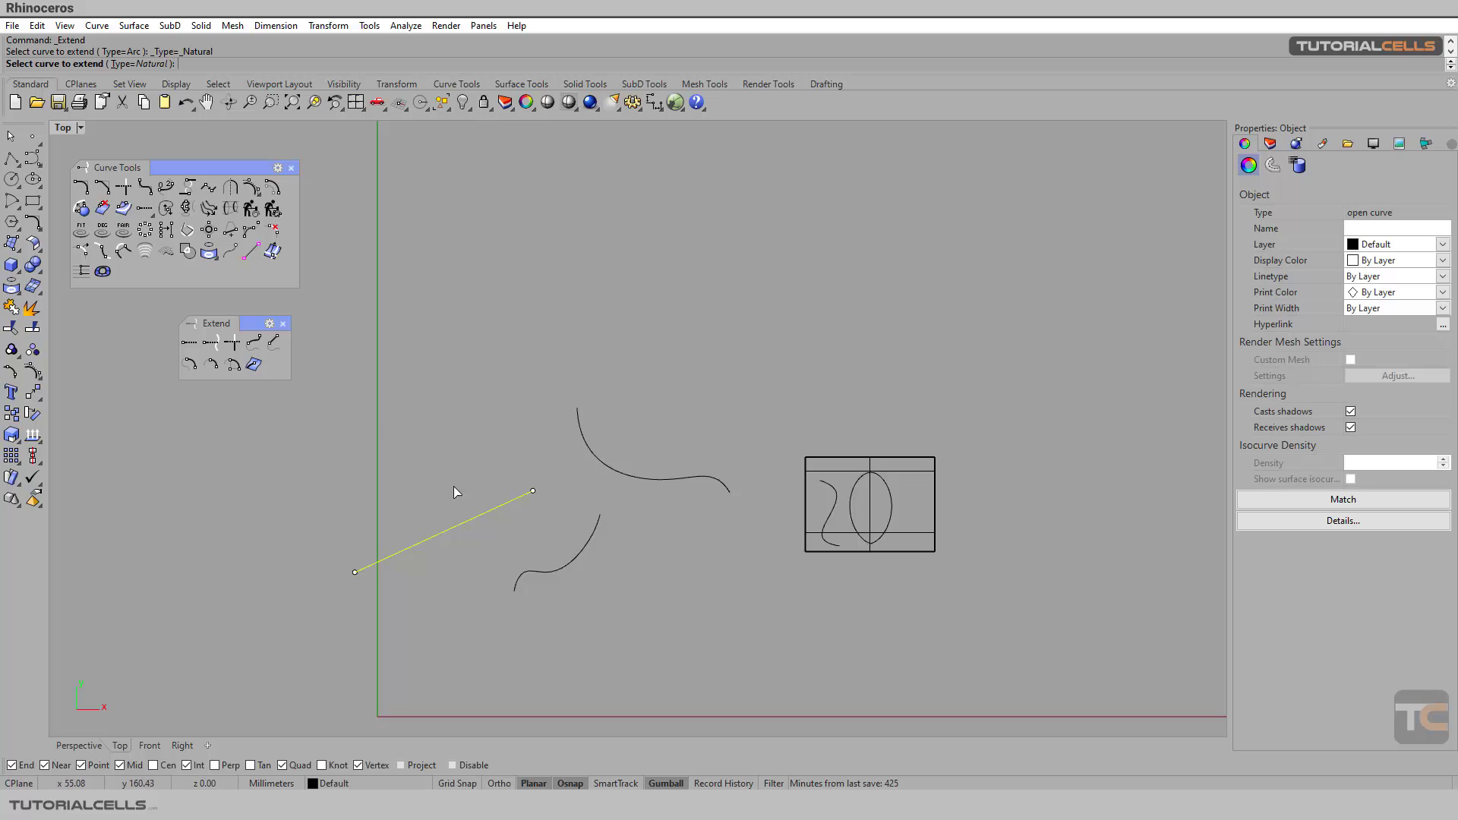
pyautogui.press('Return')
pyautogui.click(499, 457)
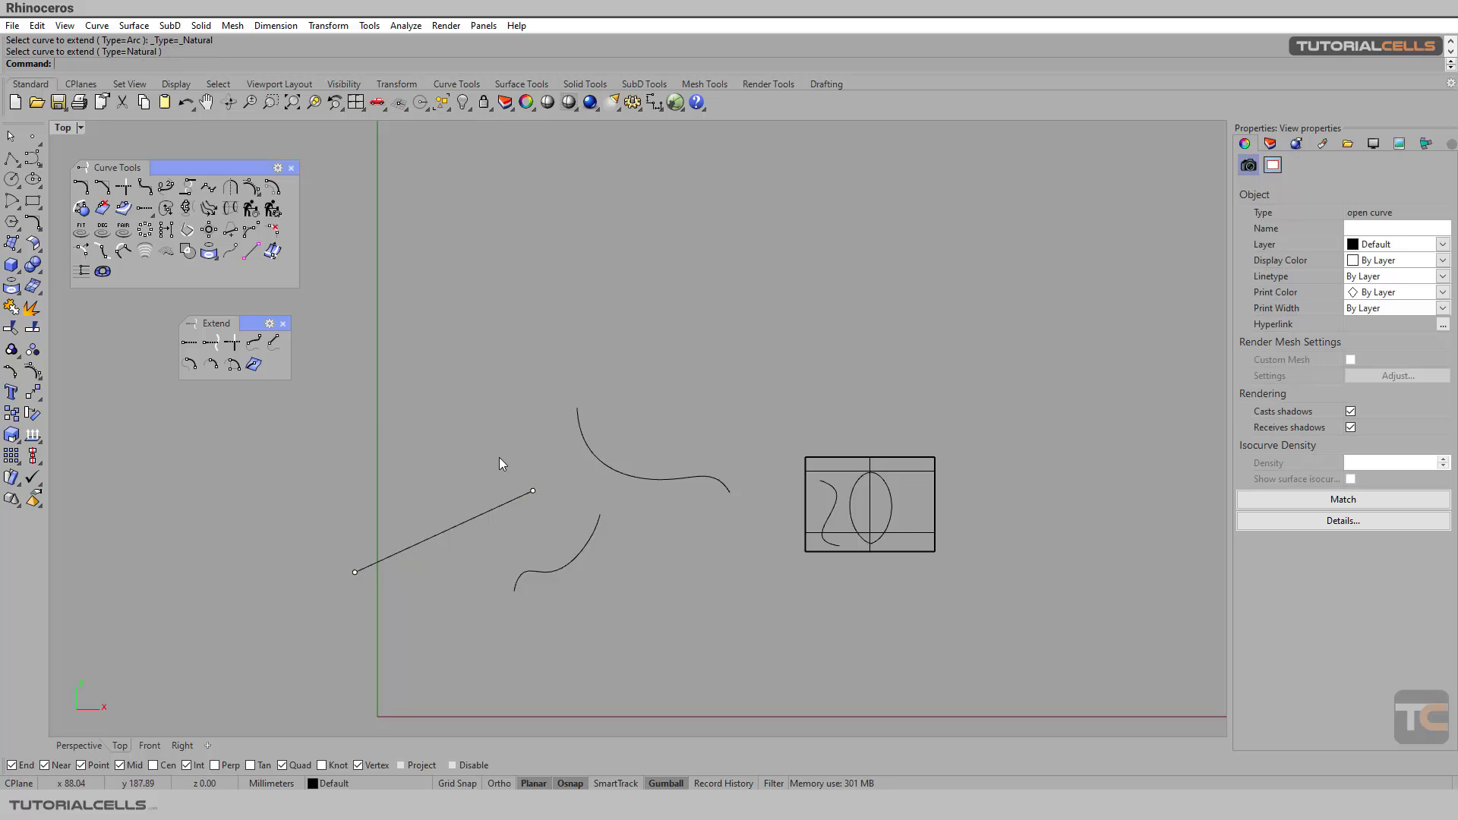
pyautogui.click(227, 347)
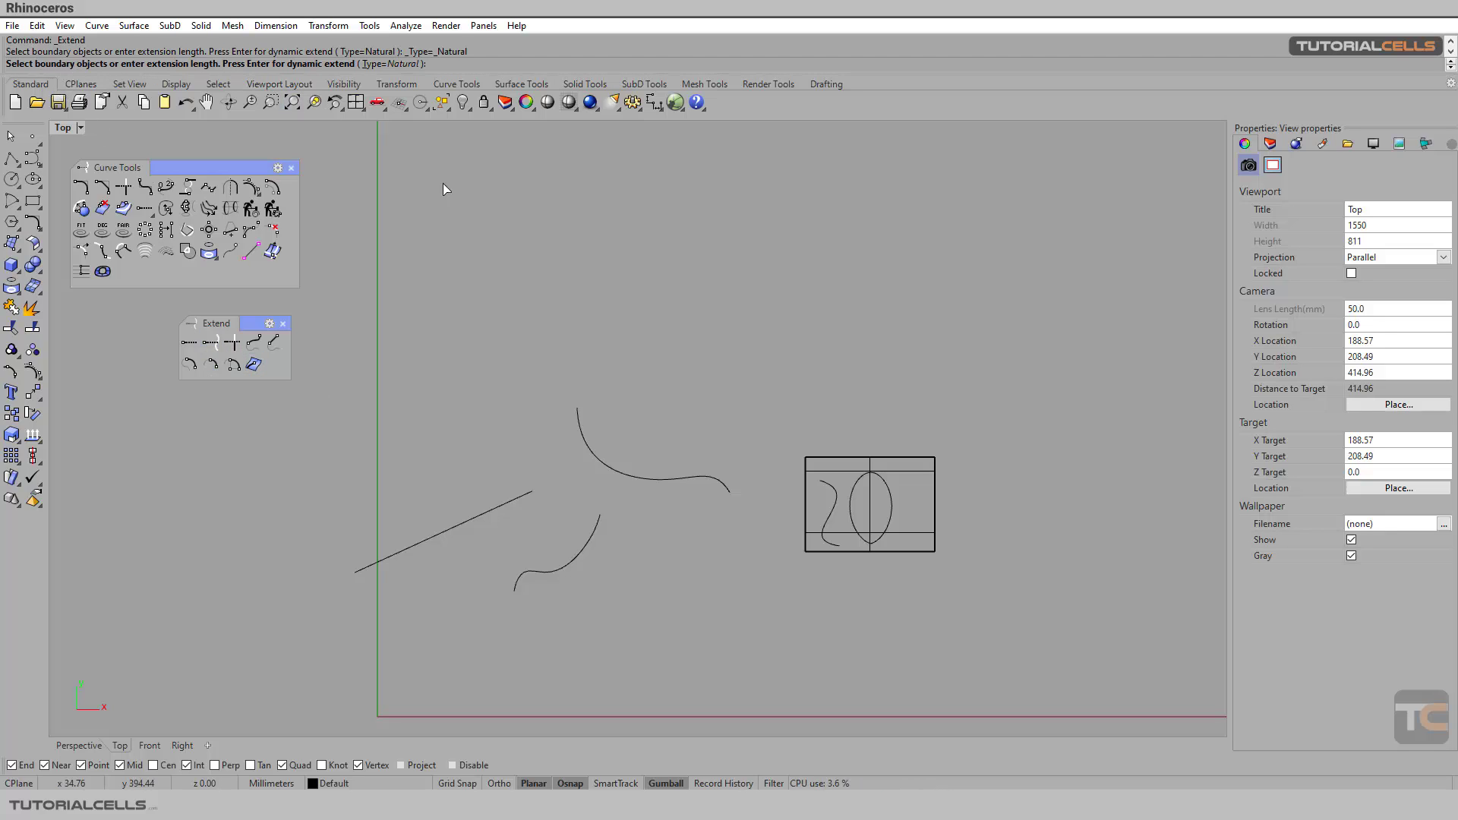
pyautogui.click(589, 448)
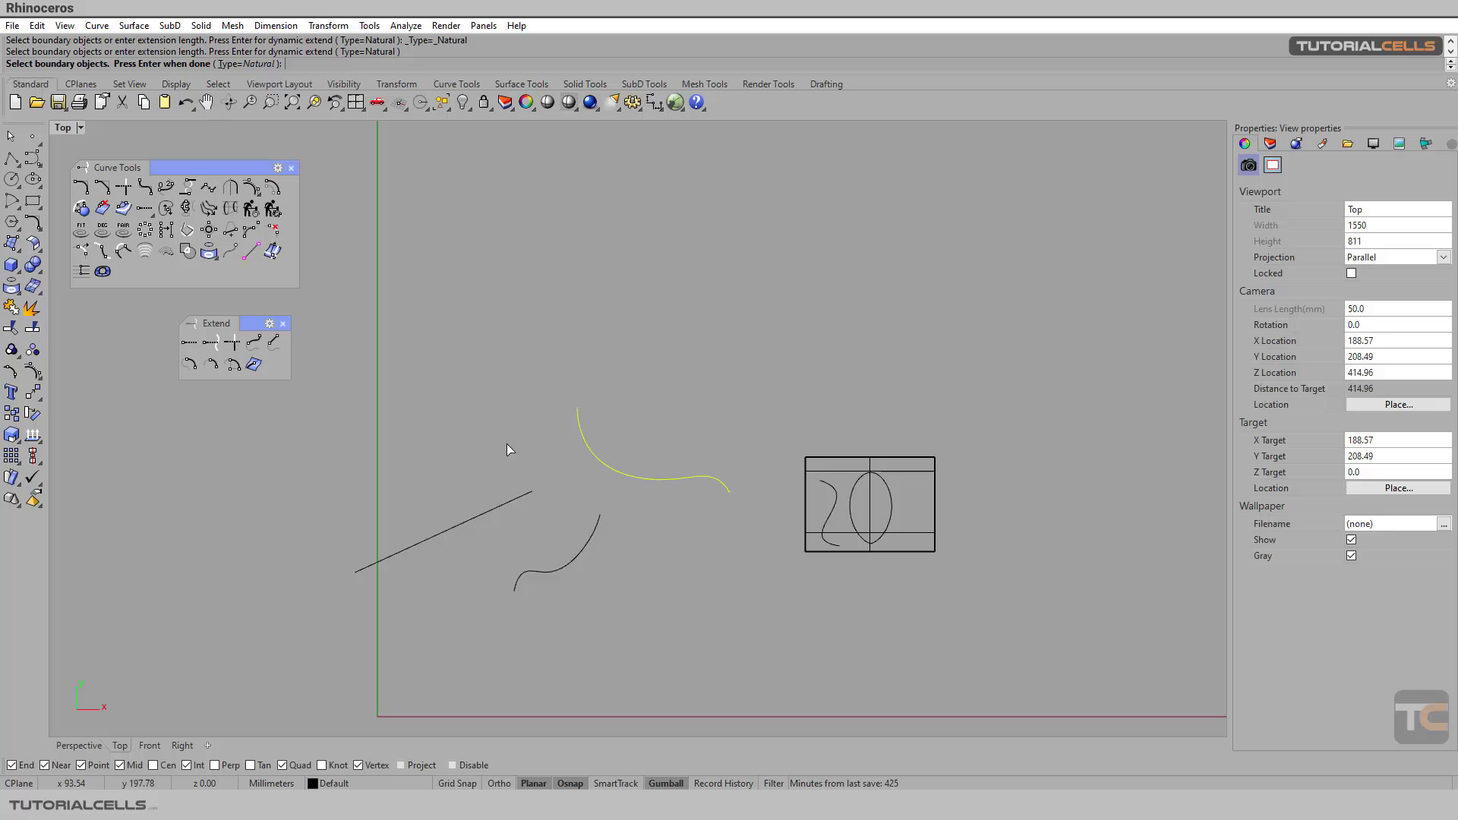
pyautogui.press('Return')
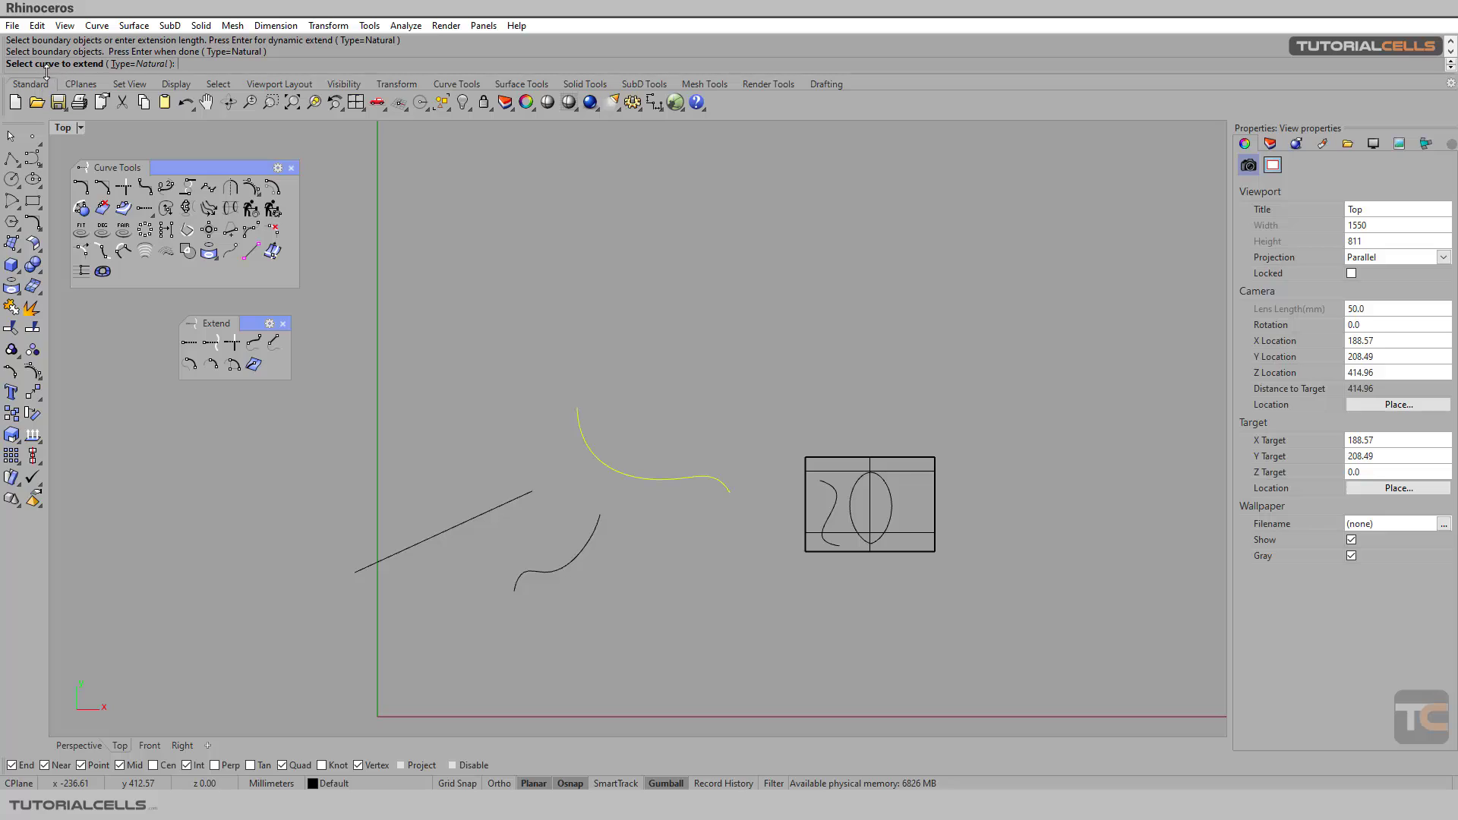
pyautogui.click(485, 514)
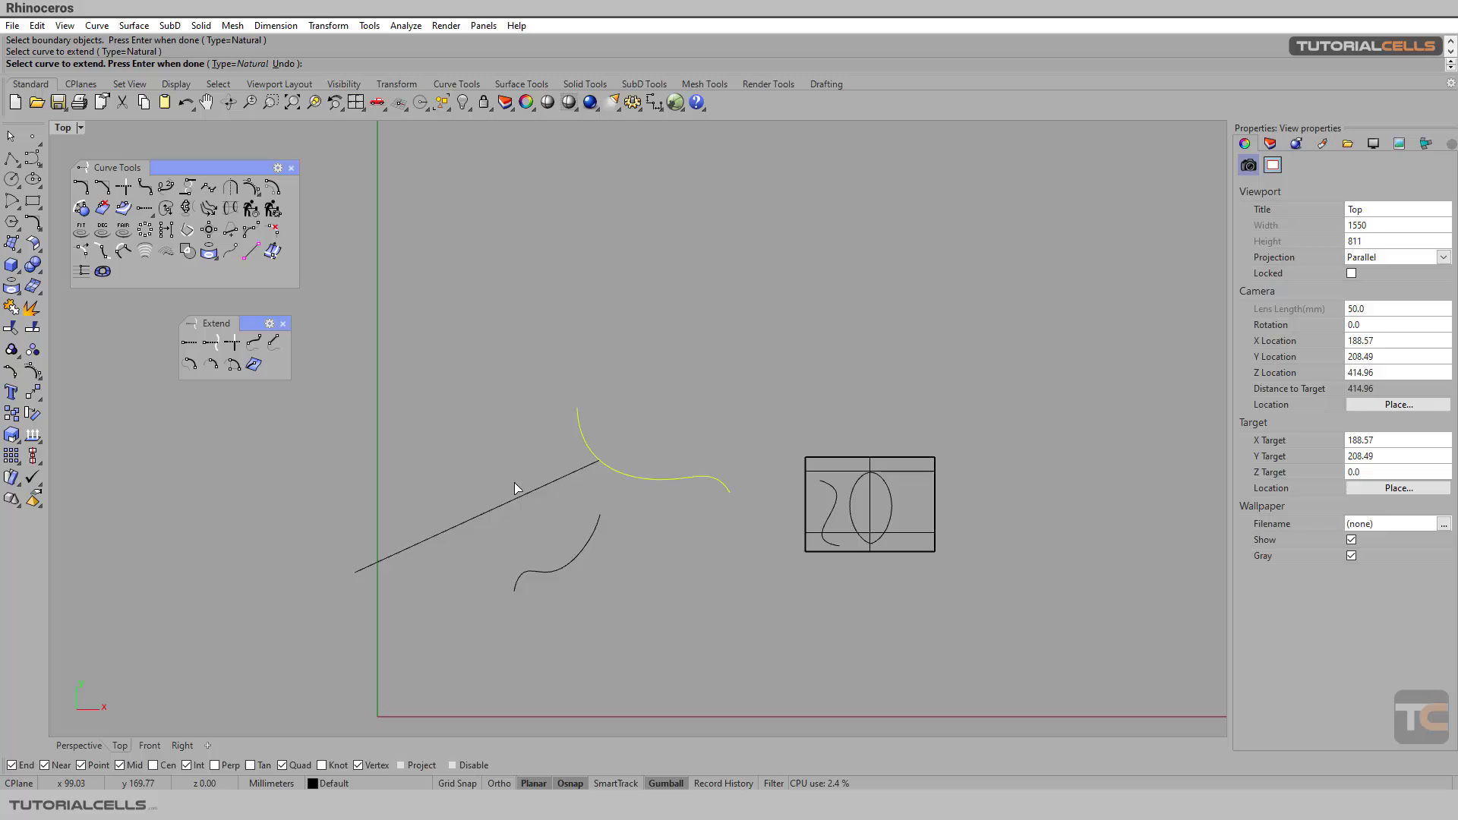
pyautogui.press('Return')
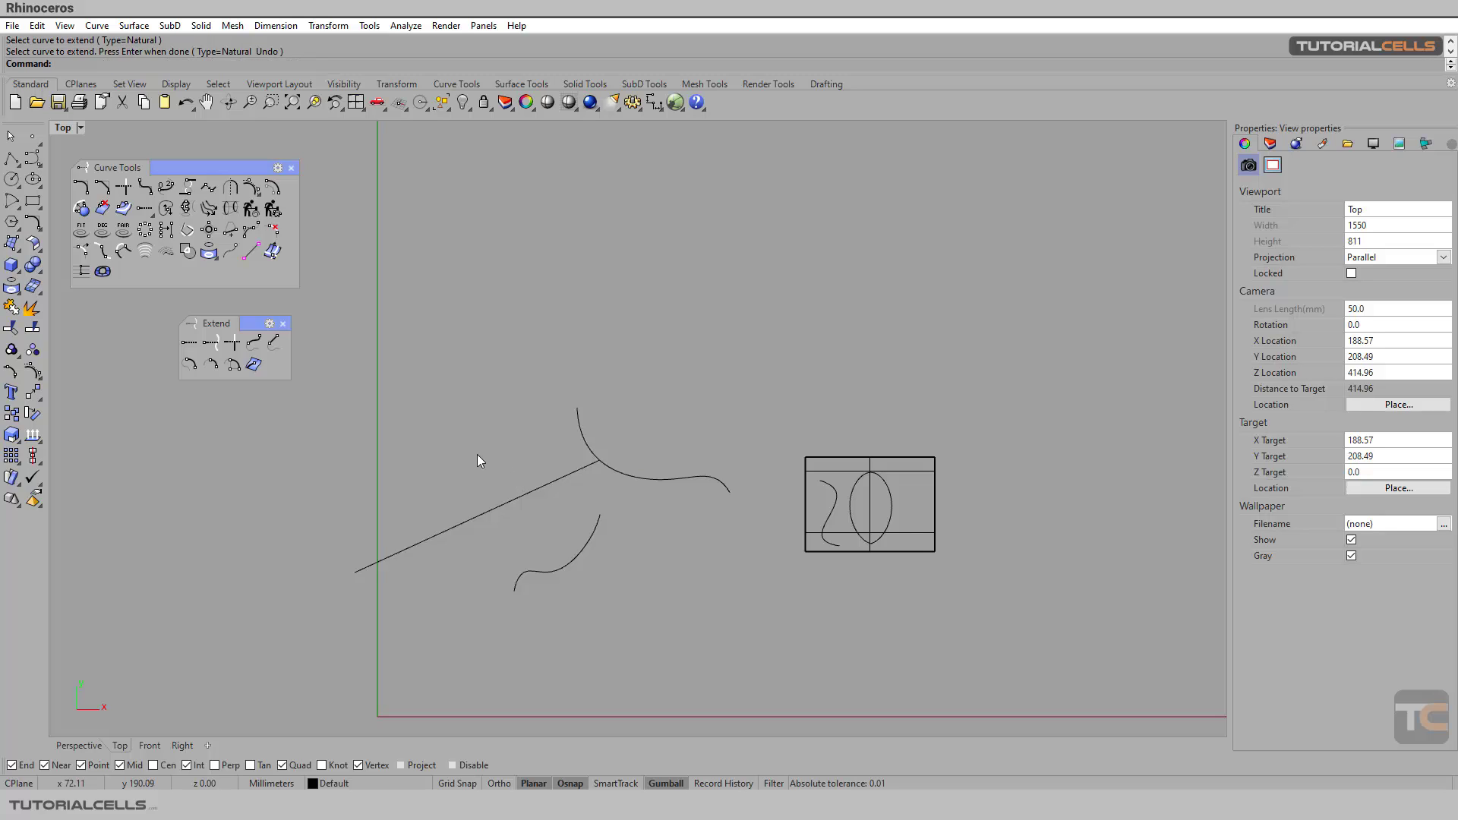
pyautogui.click(555, 481)
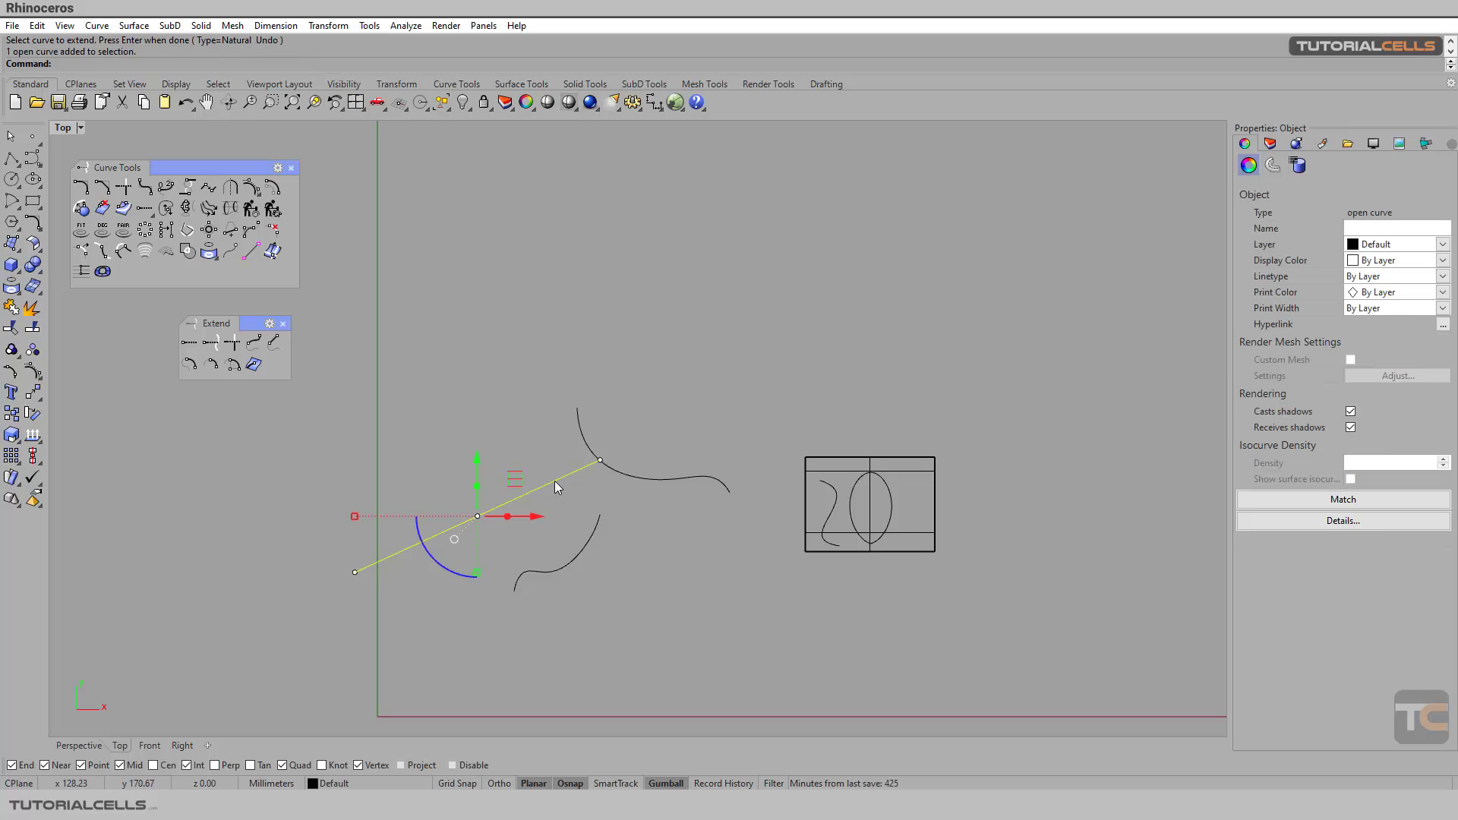
pyautogui.click(210, 343)
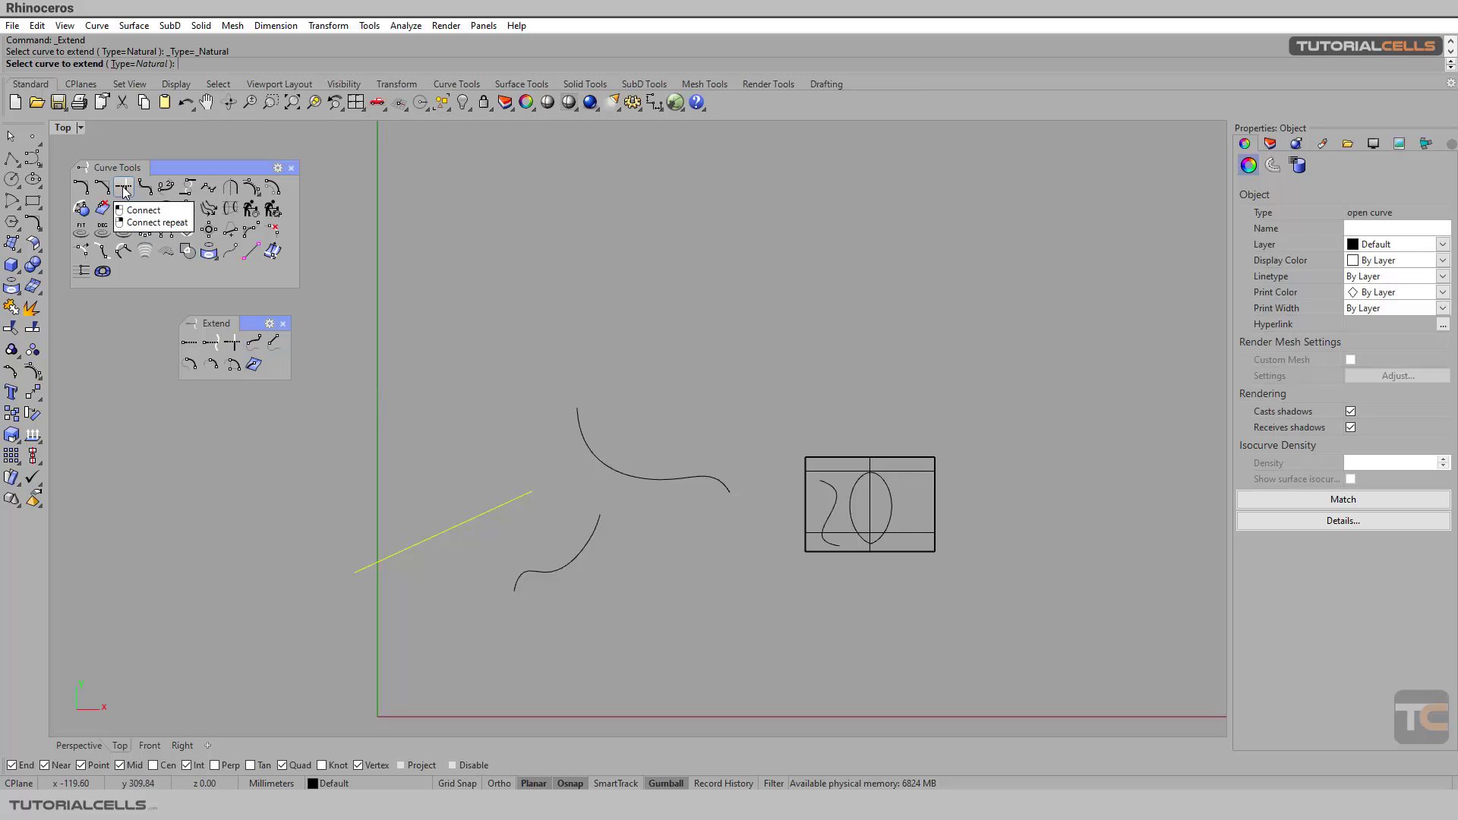
pyautogui.press('Escape')
pyautogui.click(454, 459)
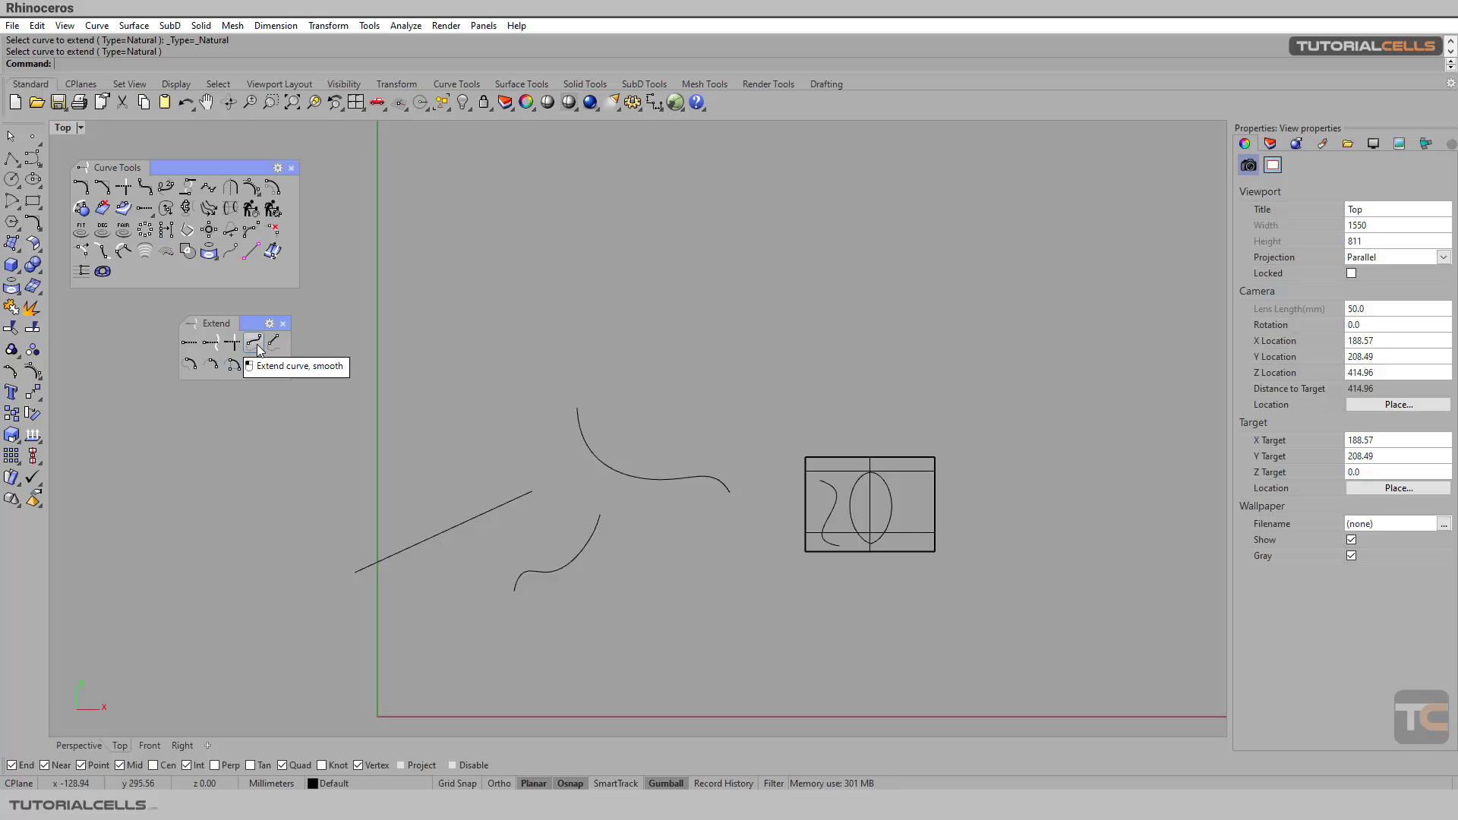
# - Give the upper curve's top end a smooth extension to a picked point
pyautogui.click(578, 427)
pyautogui.click(508, 419)
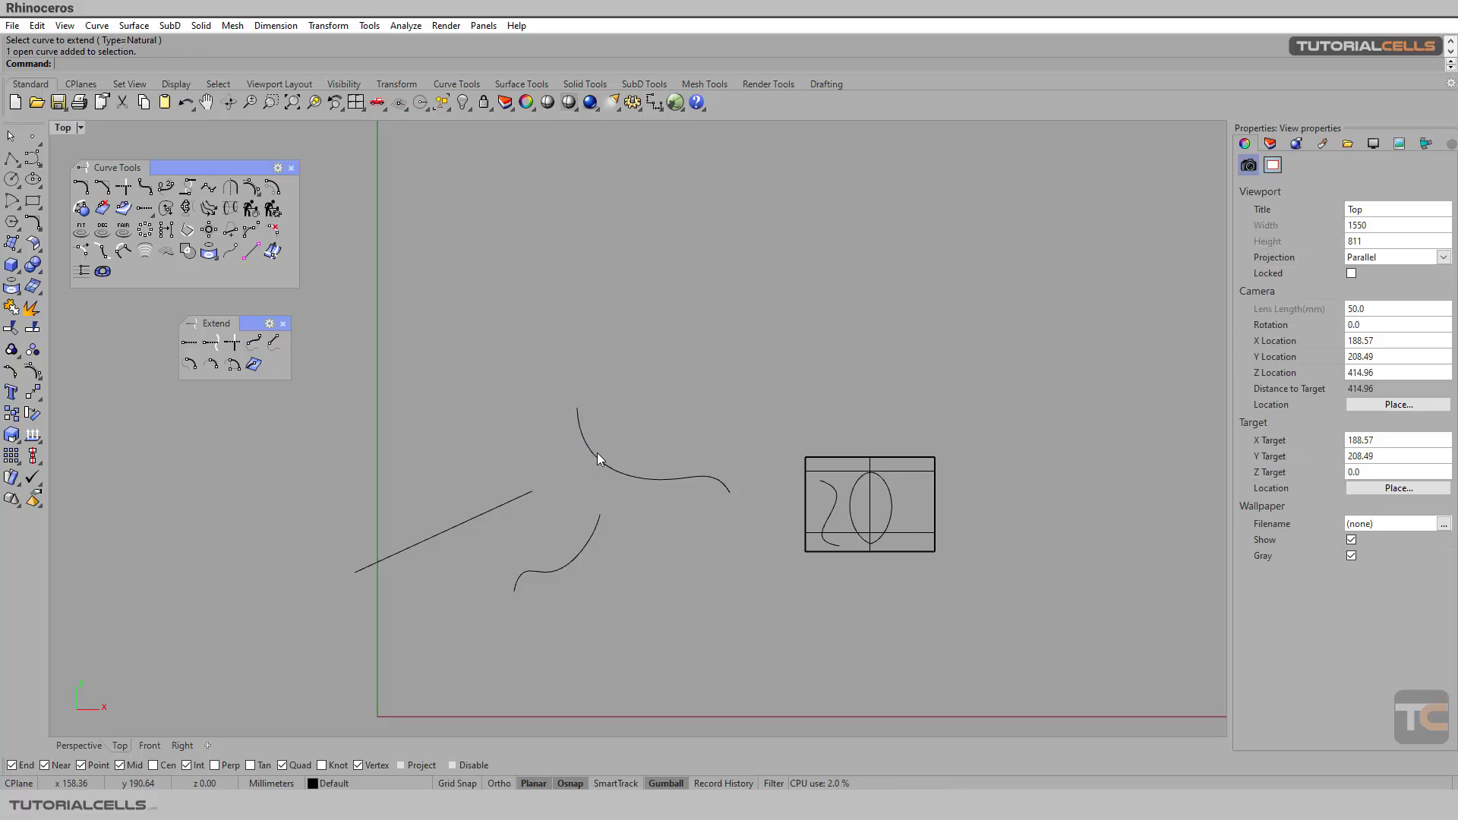
pyautogui.scroll(5, 595, 451)
pyautogui.moveTo(553, 428); pyautogui.dragTo(566, 482, button='right')
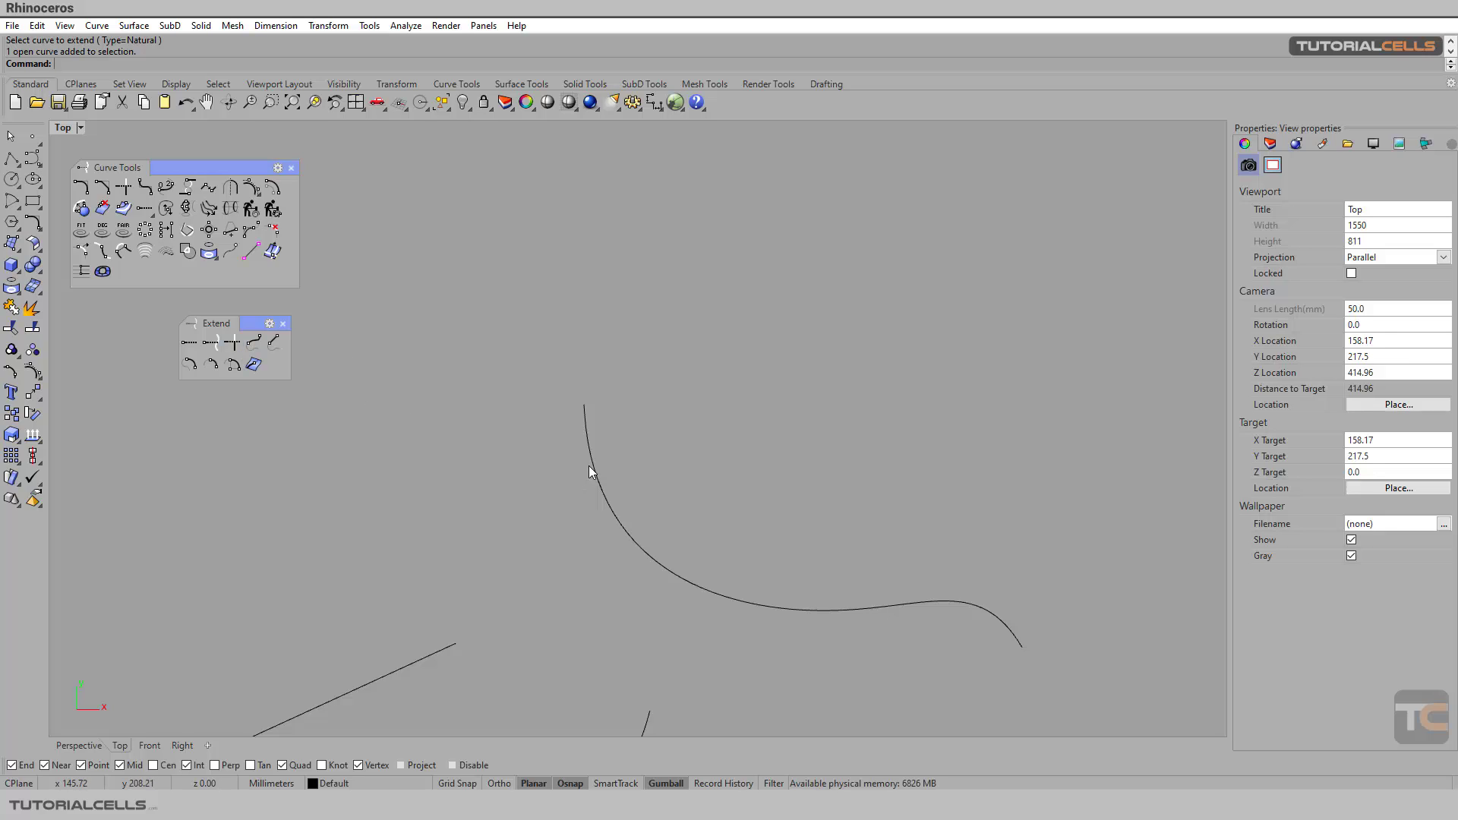
pyautogui.click(253, 343)
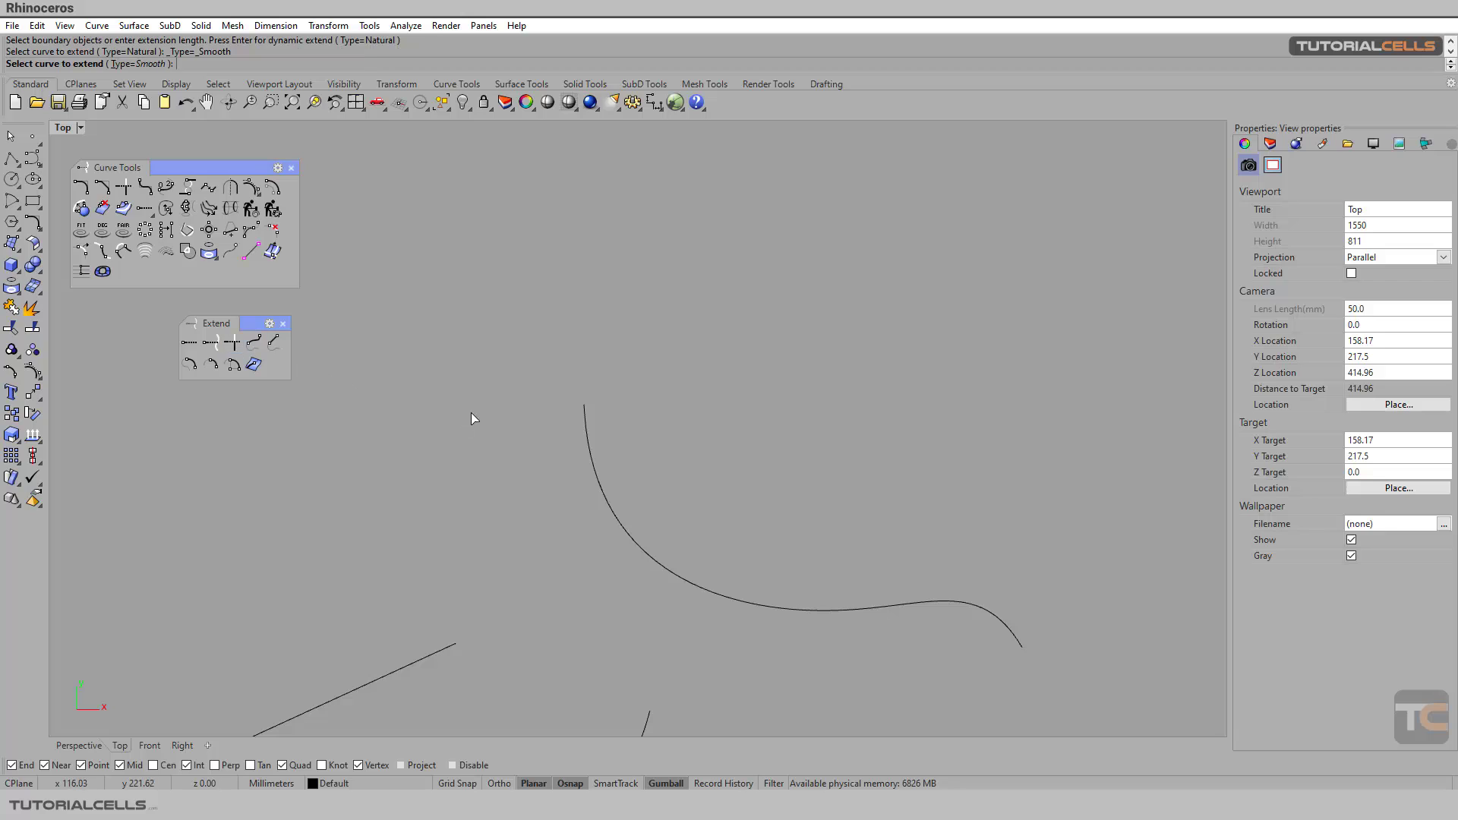
pyautogui.click(583, 423)
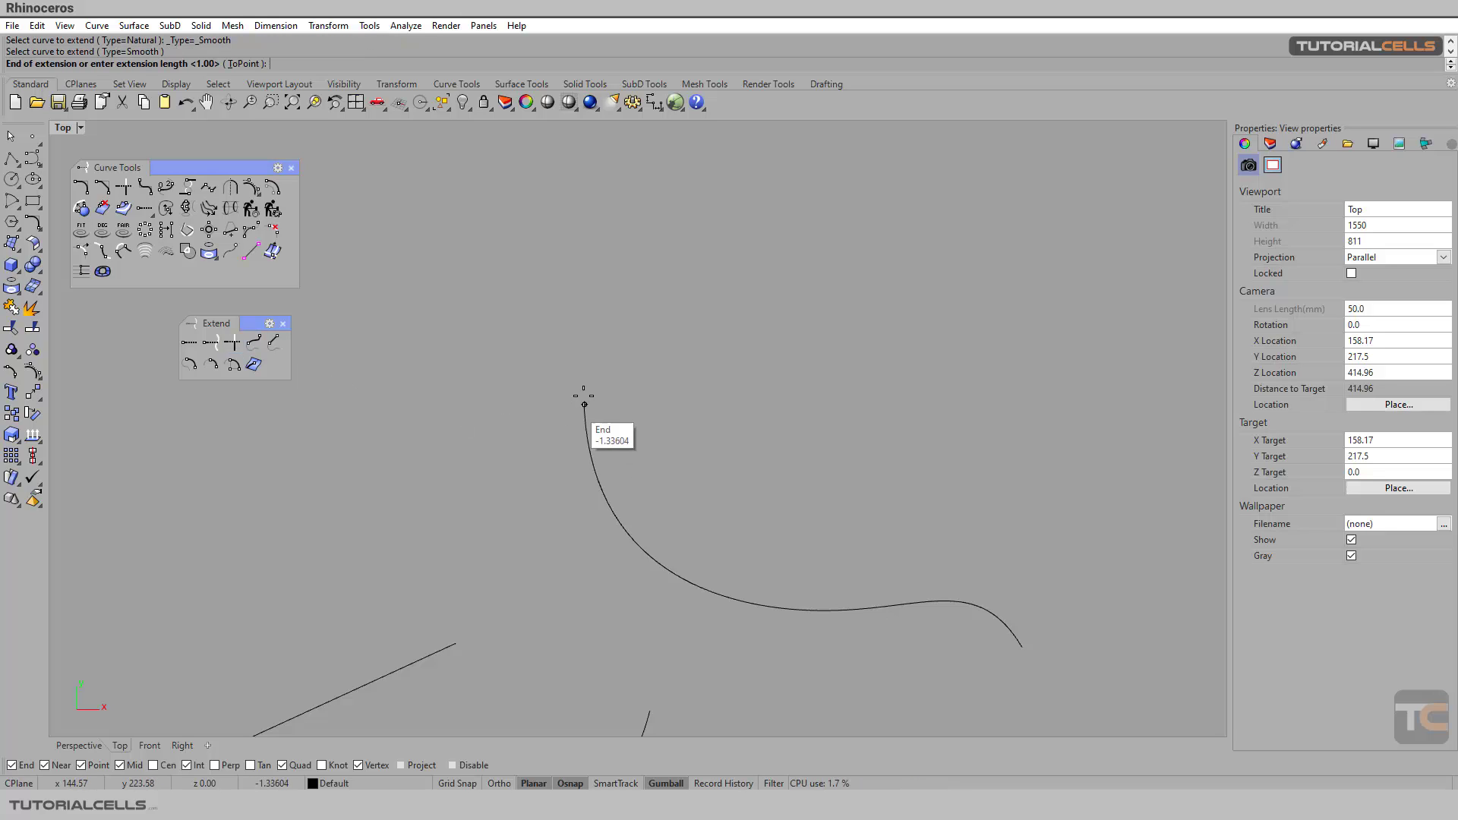
pyautogui.scroll(-2, 628, 276)
pyautogui.scroll(2, 605, 280)
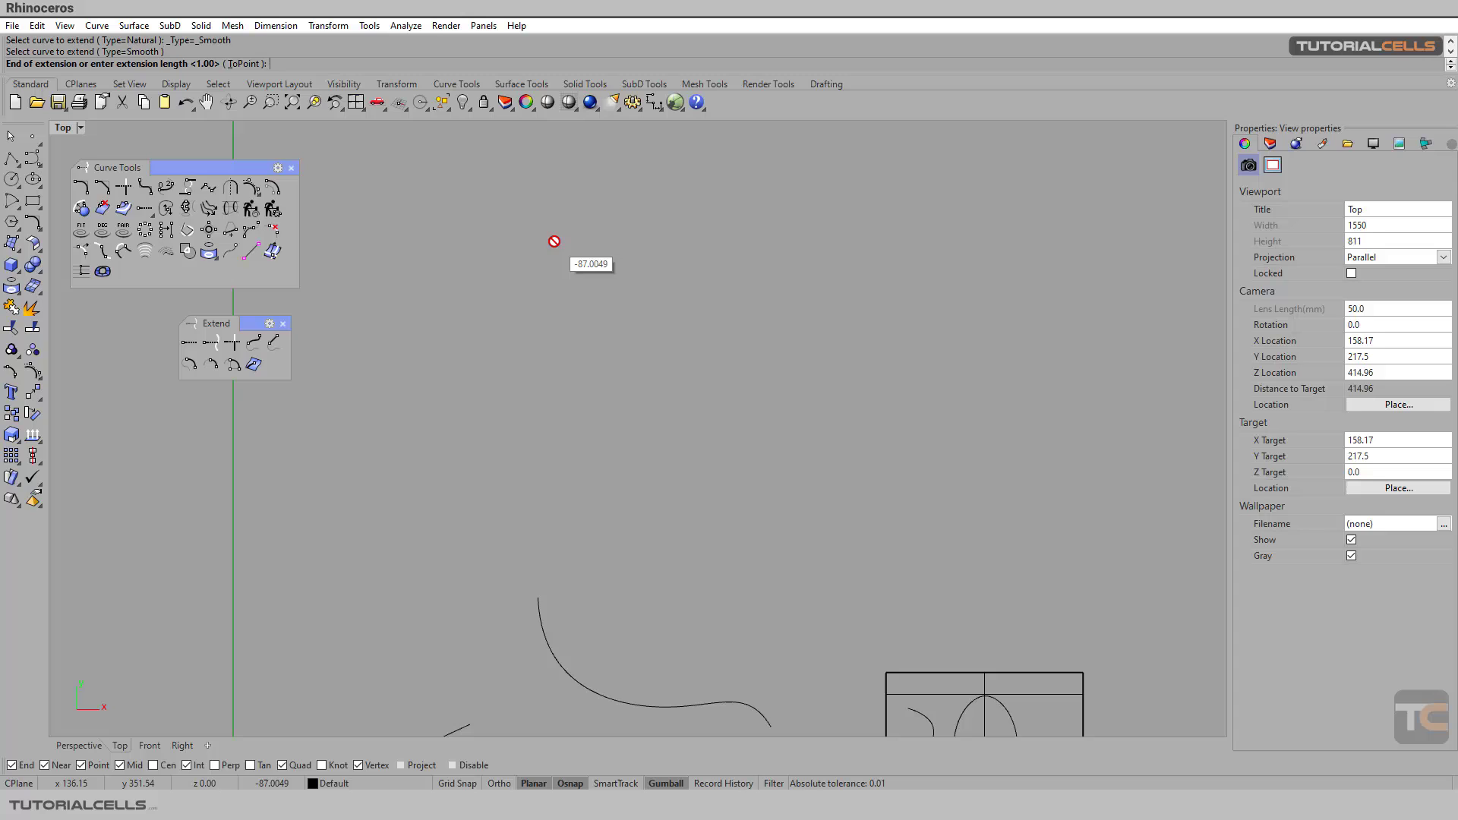
pyautogui.click(532, 492)
pyautogui.scroll(-2, 560, 381)
pyautogui.scroll(3, 693, 505)
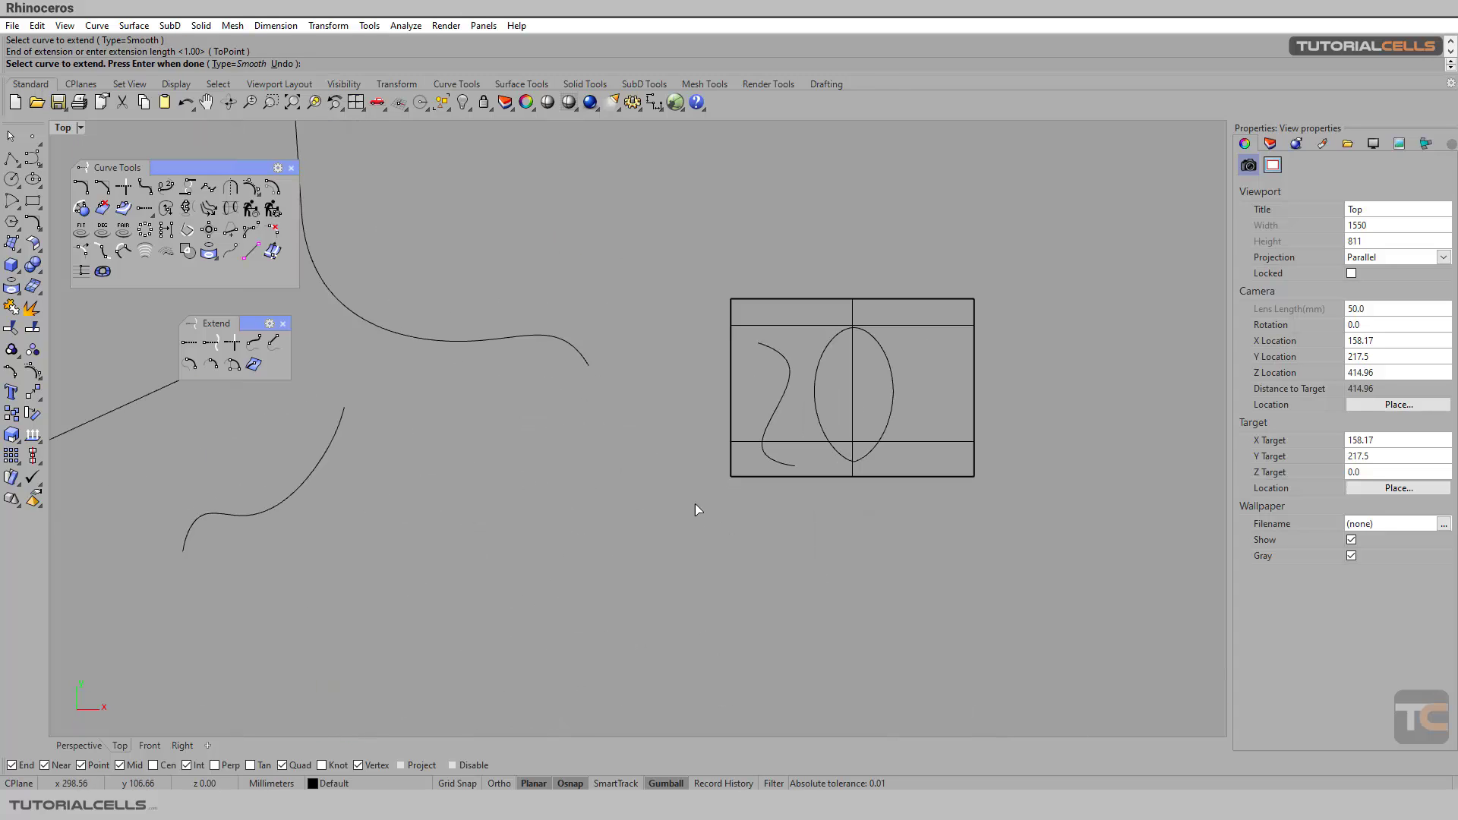
pyautogui.press('Return')
# - Smoothly extend the upper curve's right end to another picked point
pyautogui.click(586, 363)
pyautogui.press('Return')
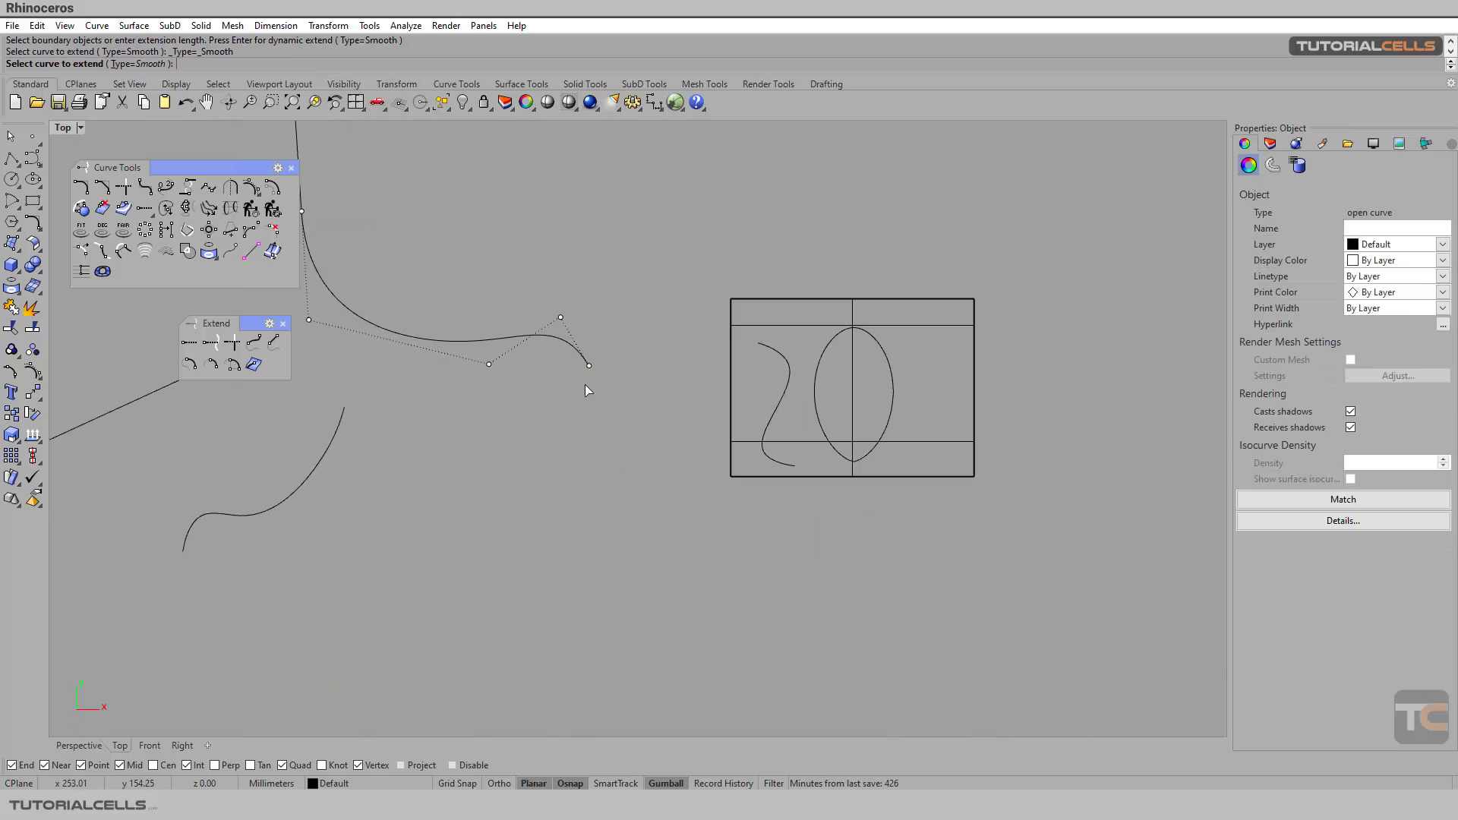
pyautogui.click(590, 368)
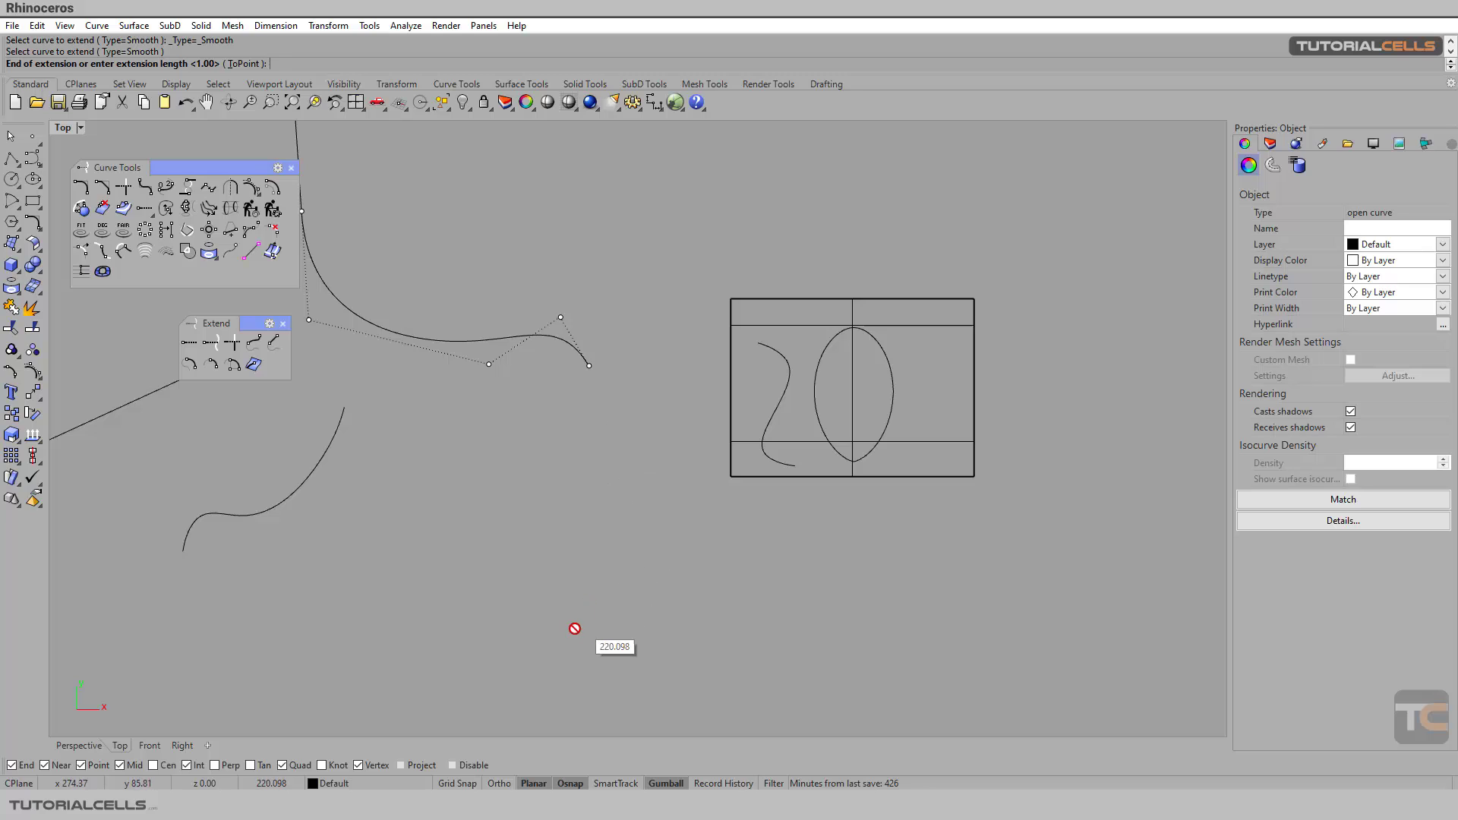
pyautogui.click(614, 521)
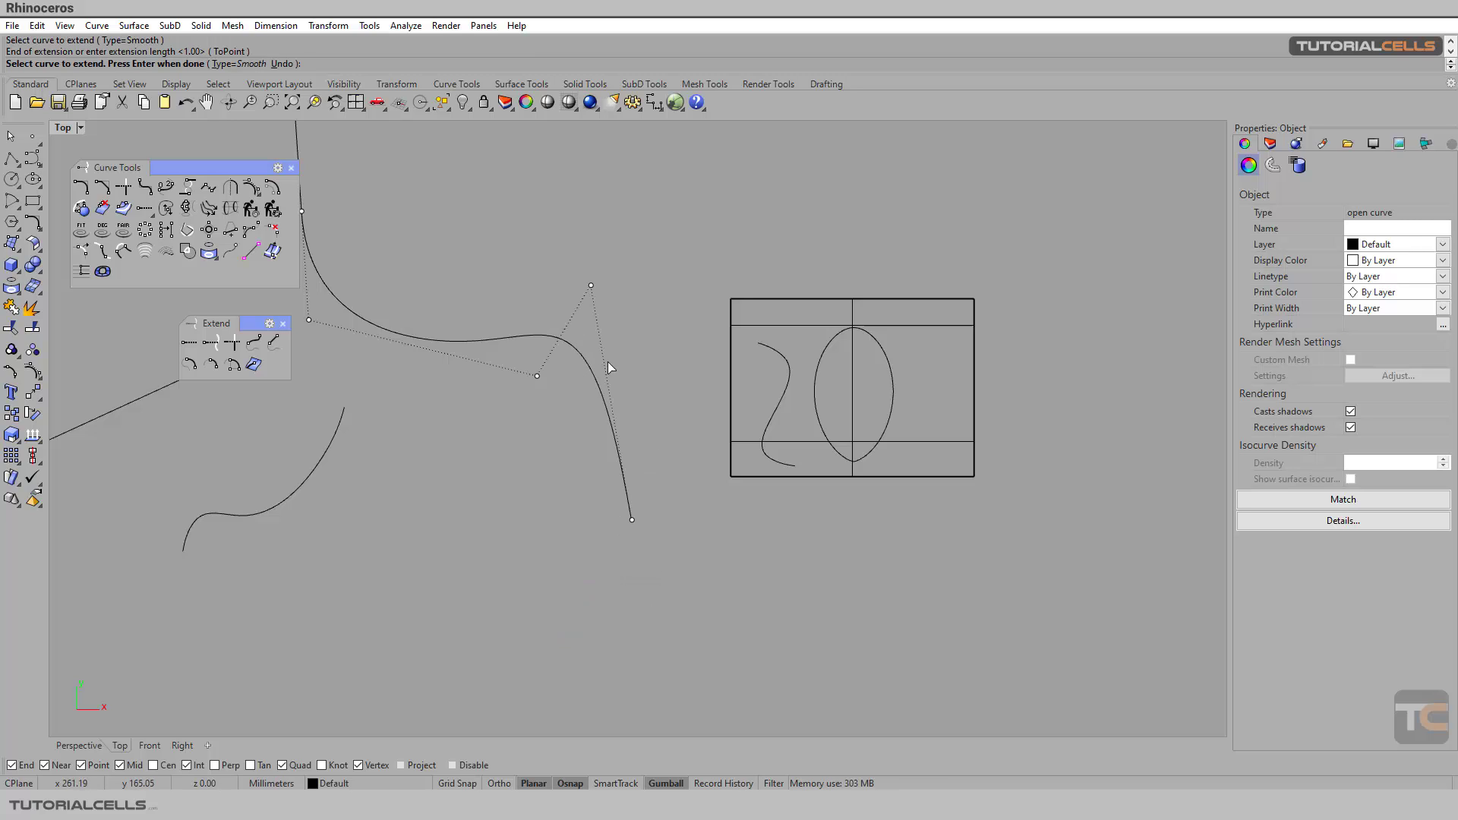
pyautogui.scroll(-2, 558, 494)
# - Undo both smooth extensions on the upper curve
pyautogui.moveTo(557, 495); pyautogui.dragTo(610, 505, button='right')
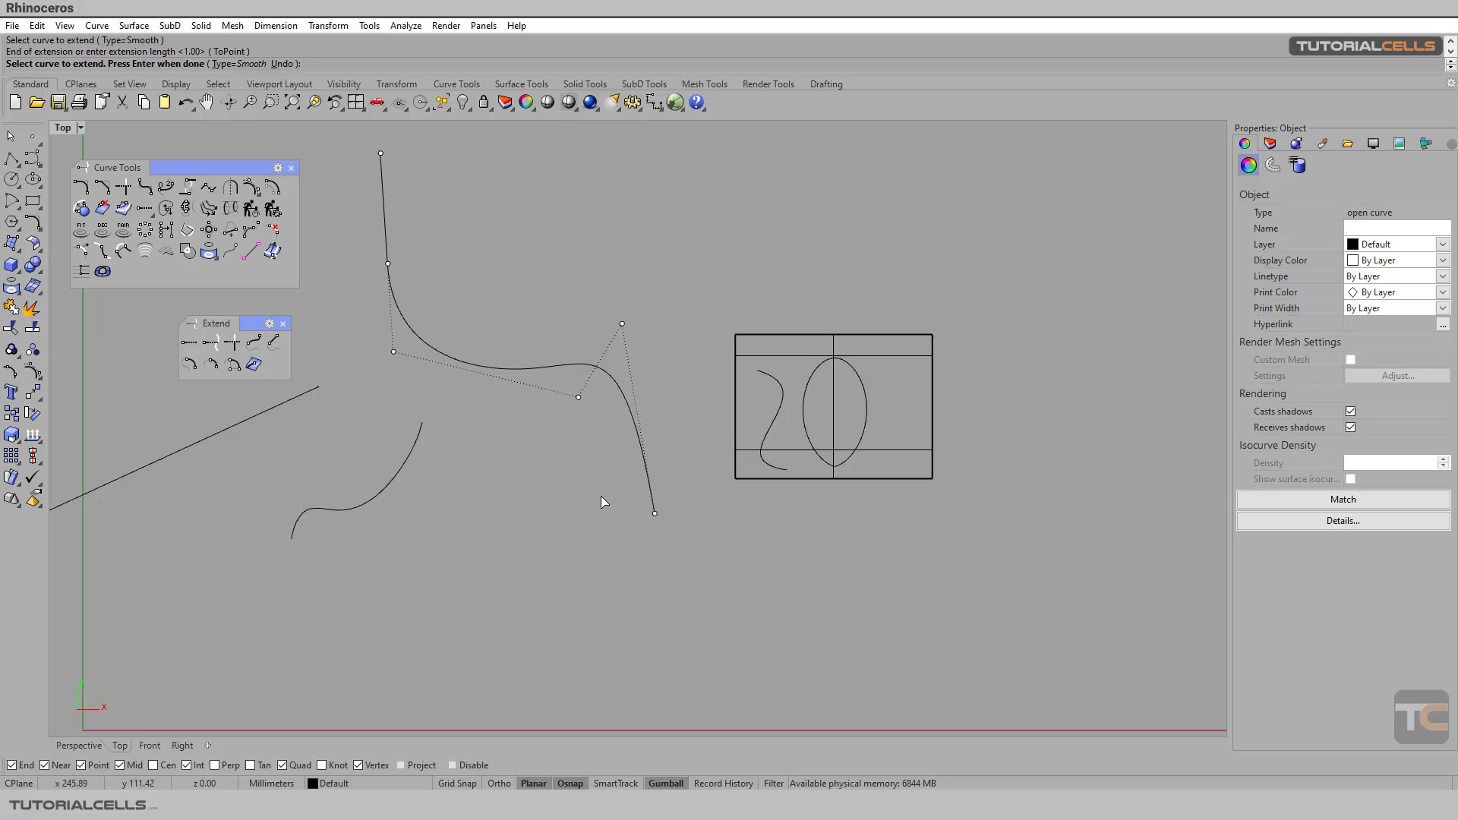
pyautogui.hotkey('ctrl', 'z')
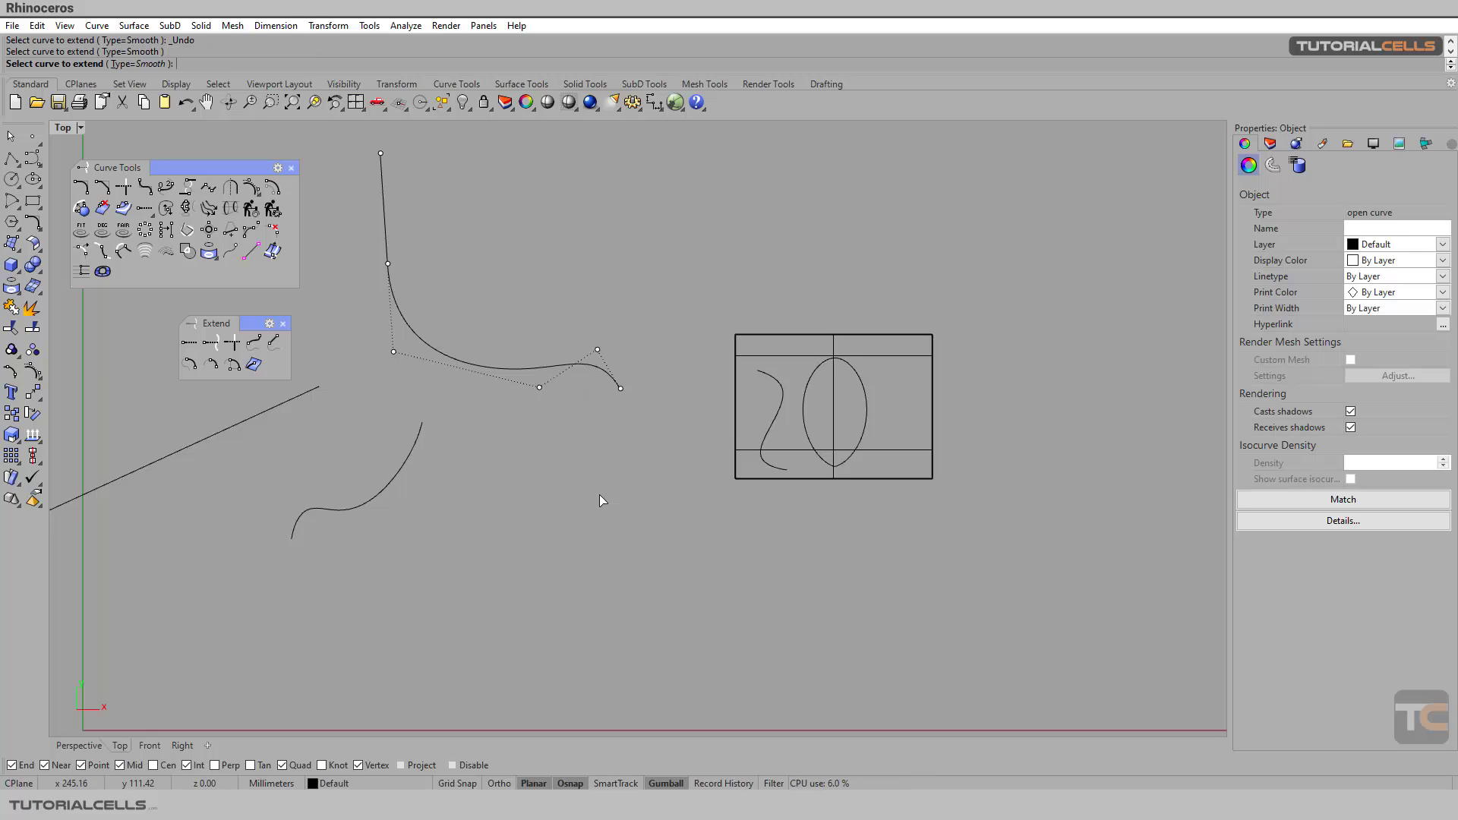
pyautogui.press('Escape')
pyautogui.hotkey('ctrl', 'z')
pyautogui.hotkey('ctrl', 'z')
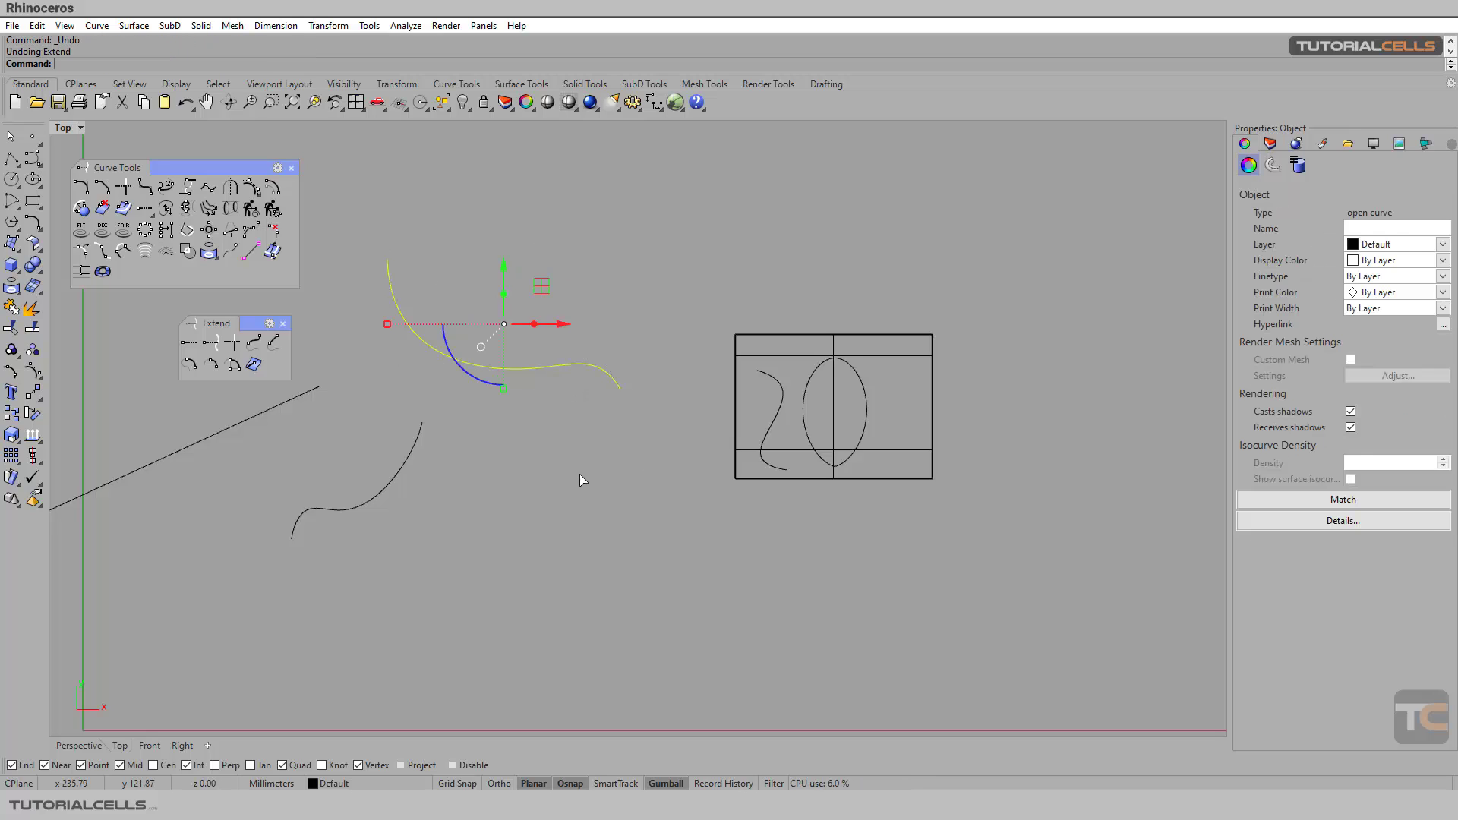
pyautogui.press('Escape')
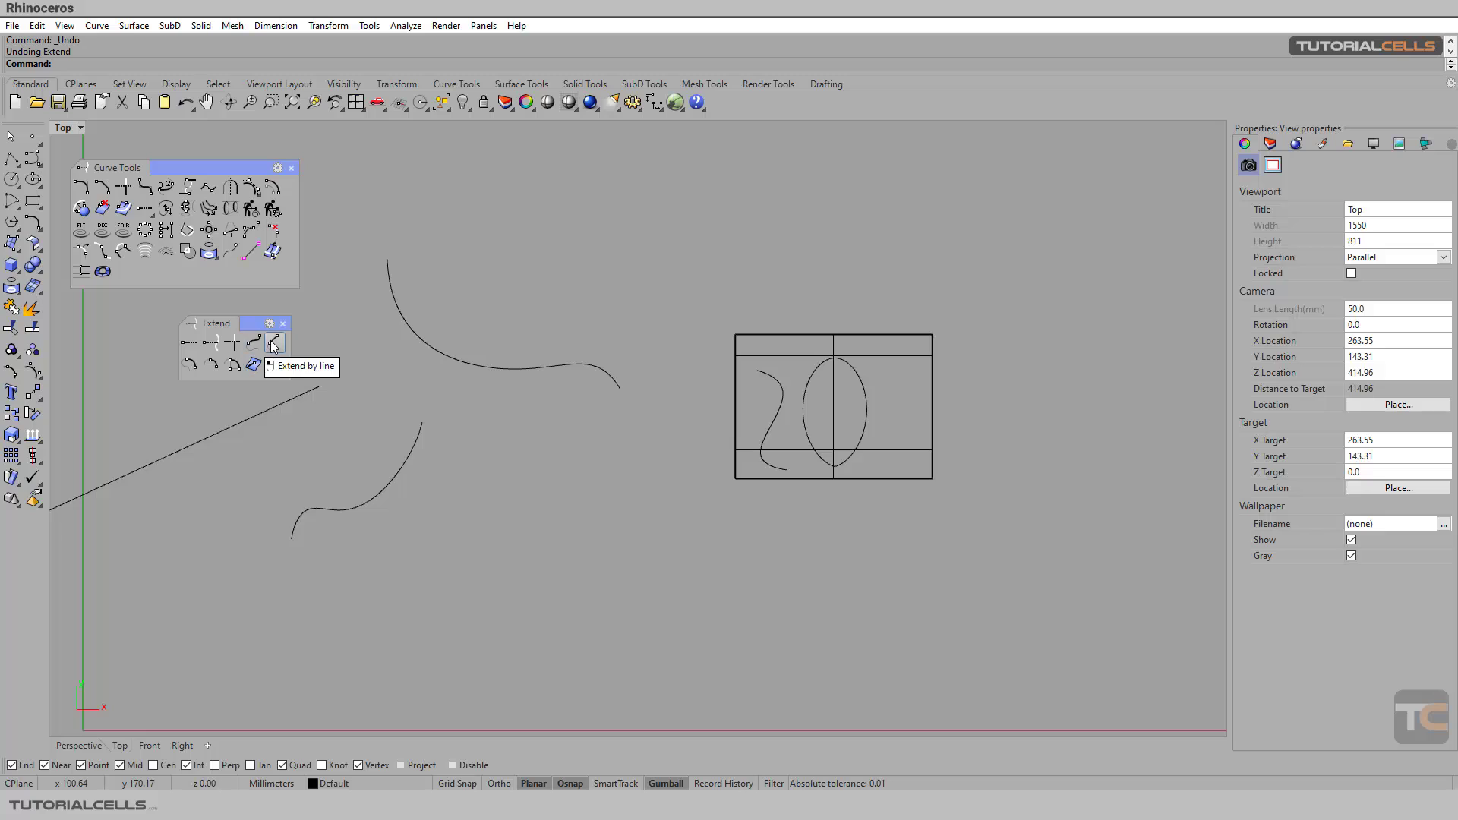
pyautogui.click(273, 344)
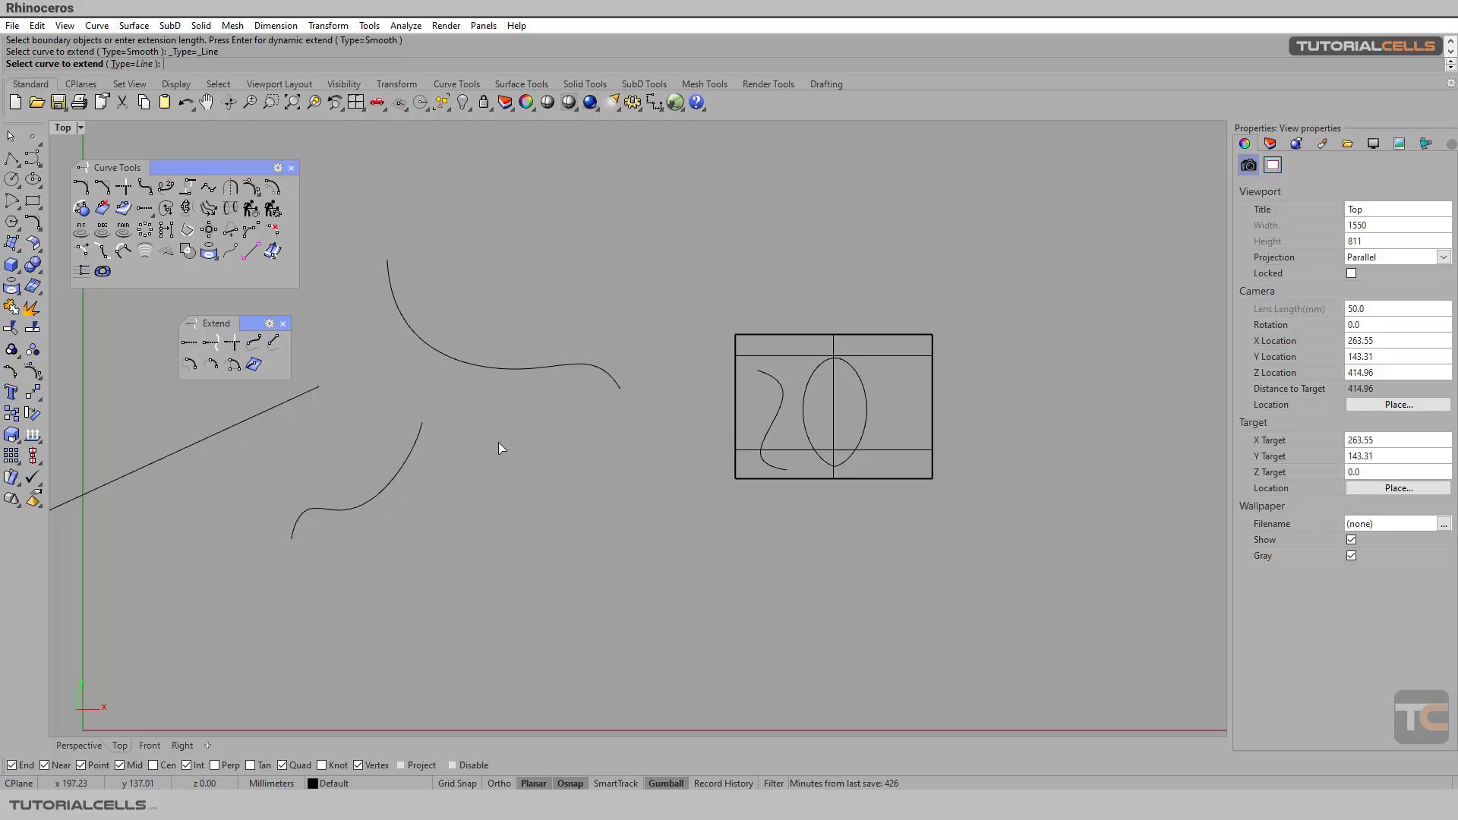
pyautogui.click(614, 381)
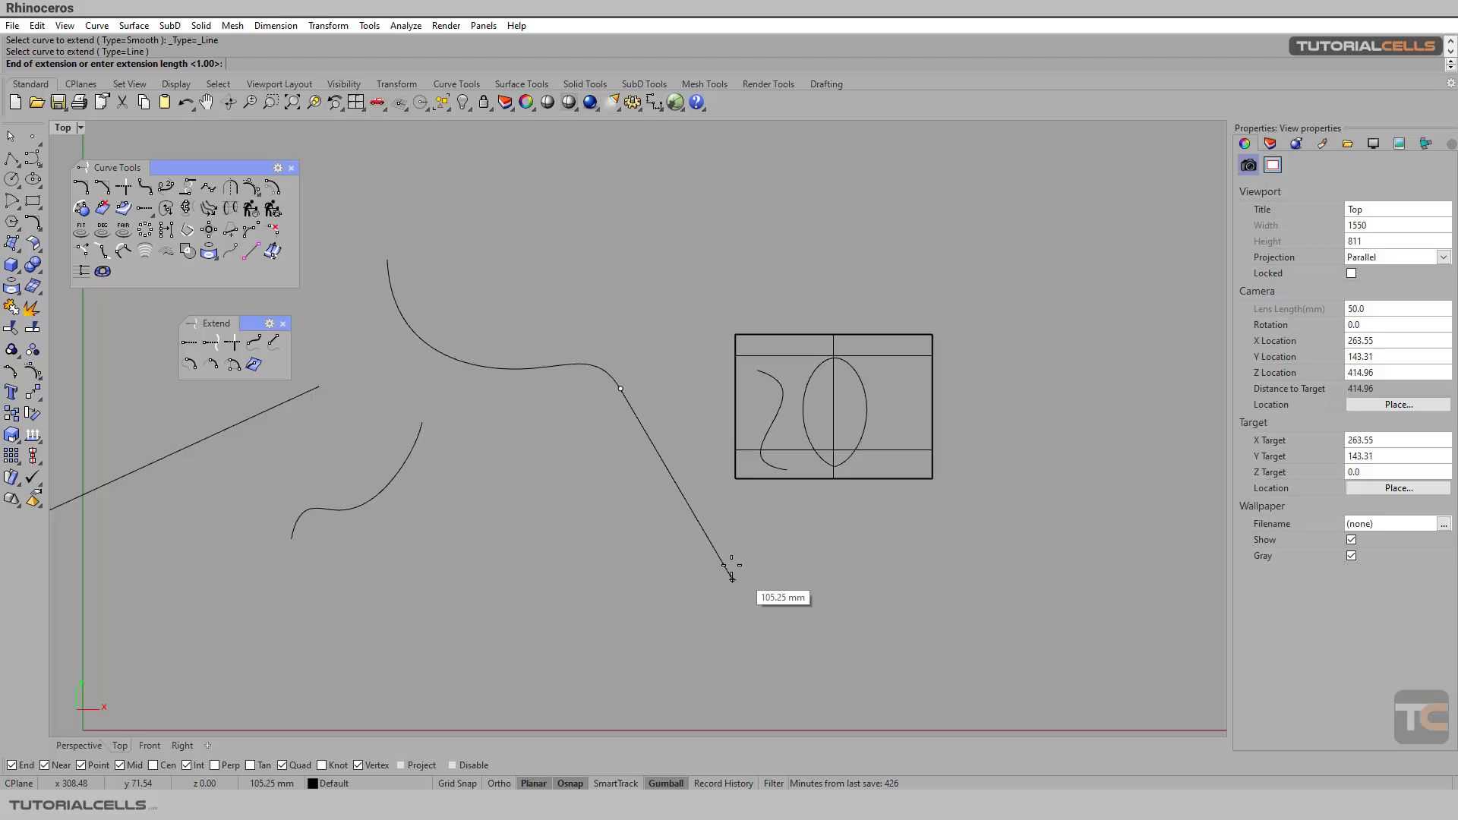
pyautogui.press('Escape')
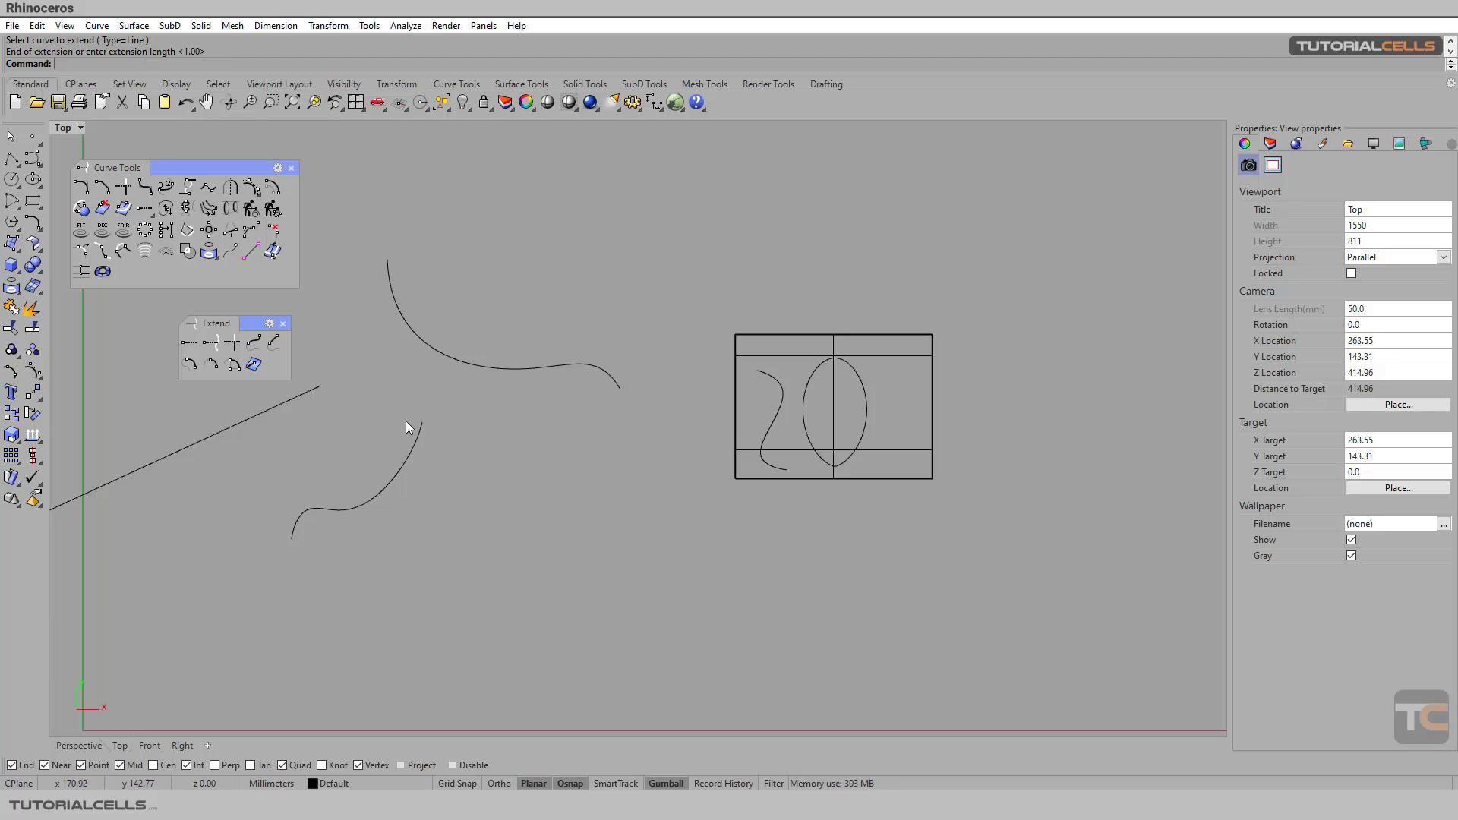
pyautogui.click(191, 364)
pyautogui.click(613, 387)
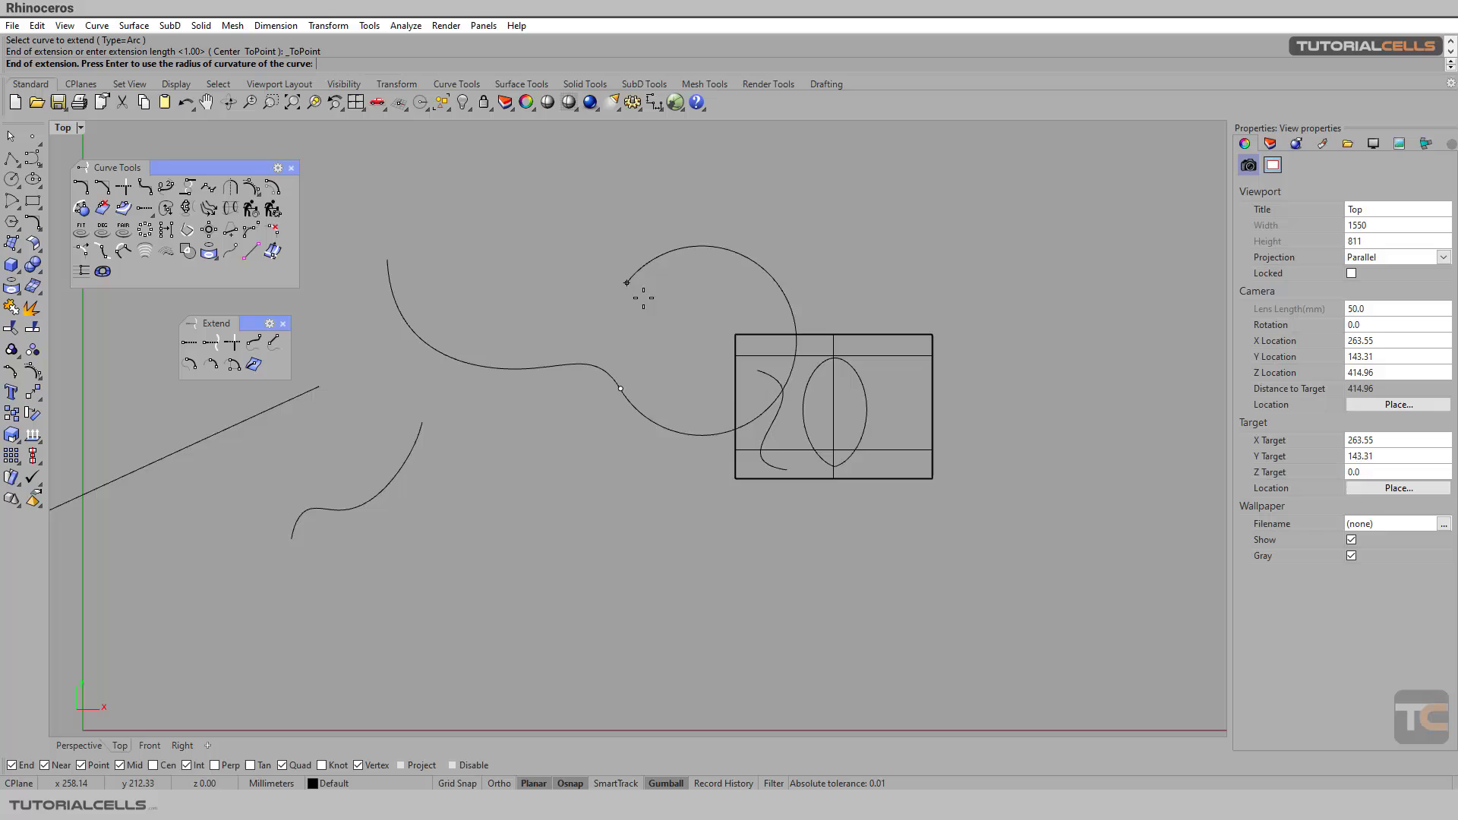
pyautogui.press('Escape')
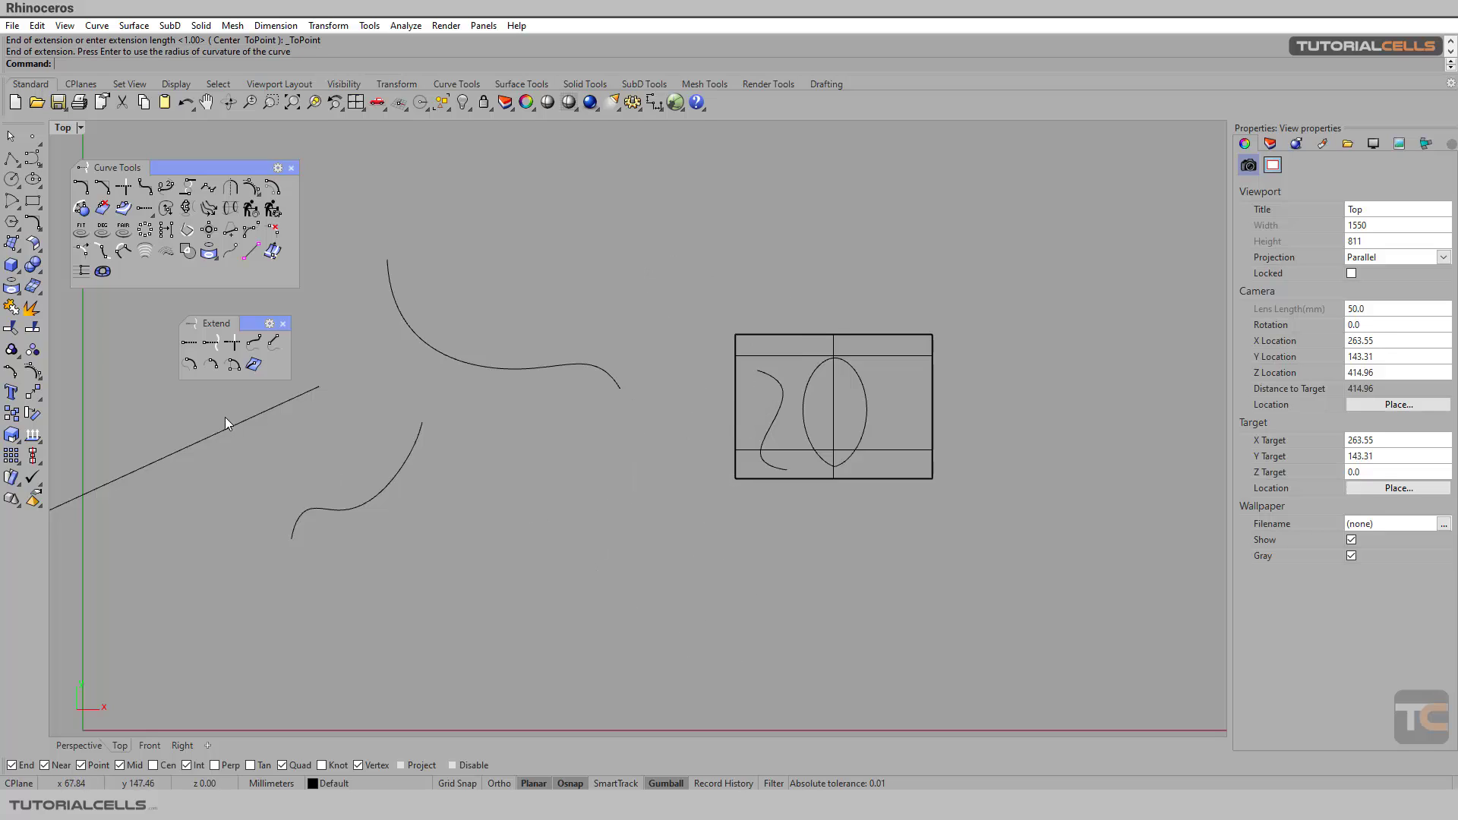
pyautogui.click(209, 365)
pyautogui.click(618, 390)
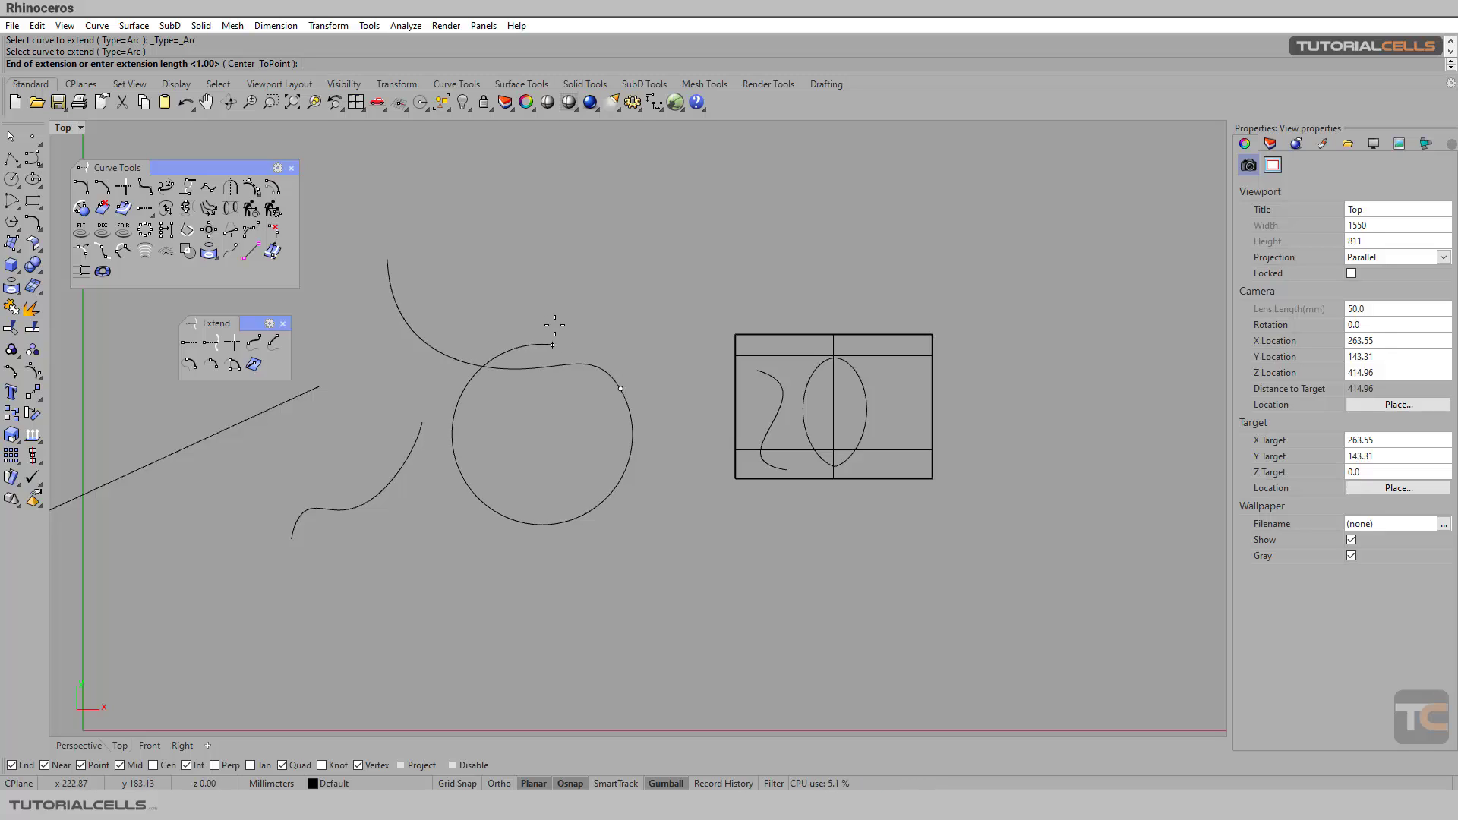
pyautogui.press('Escape')
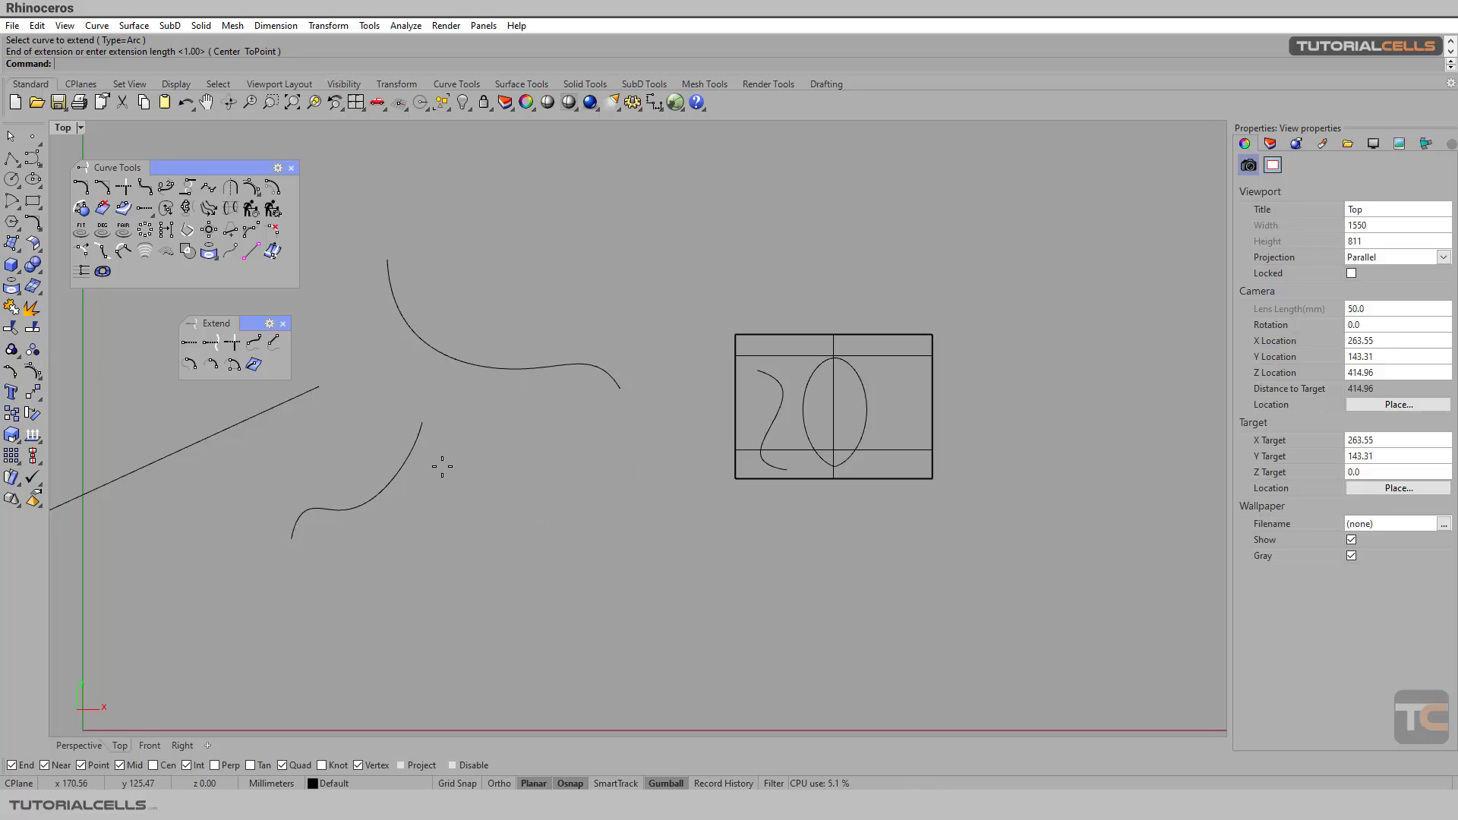
pyautogui.click(233, 365)
pyautogui.click(609, 374)
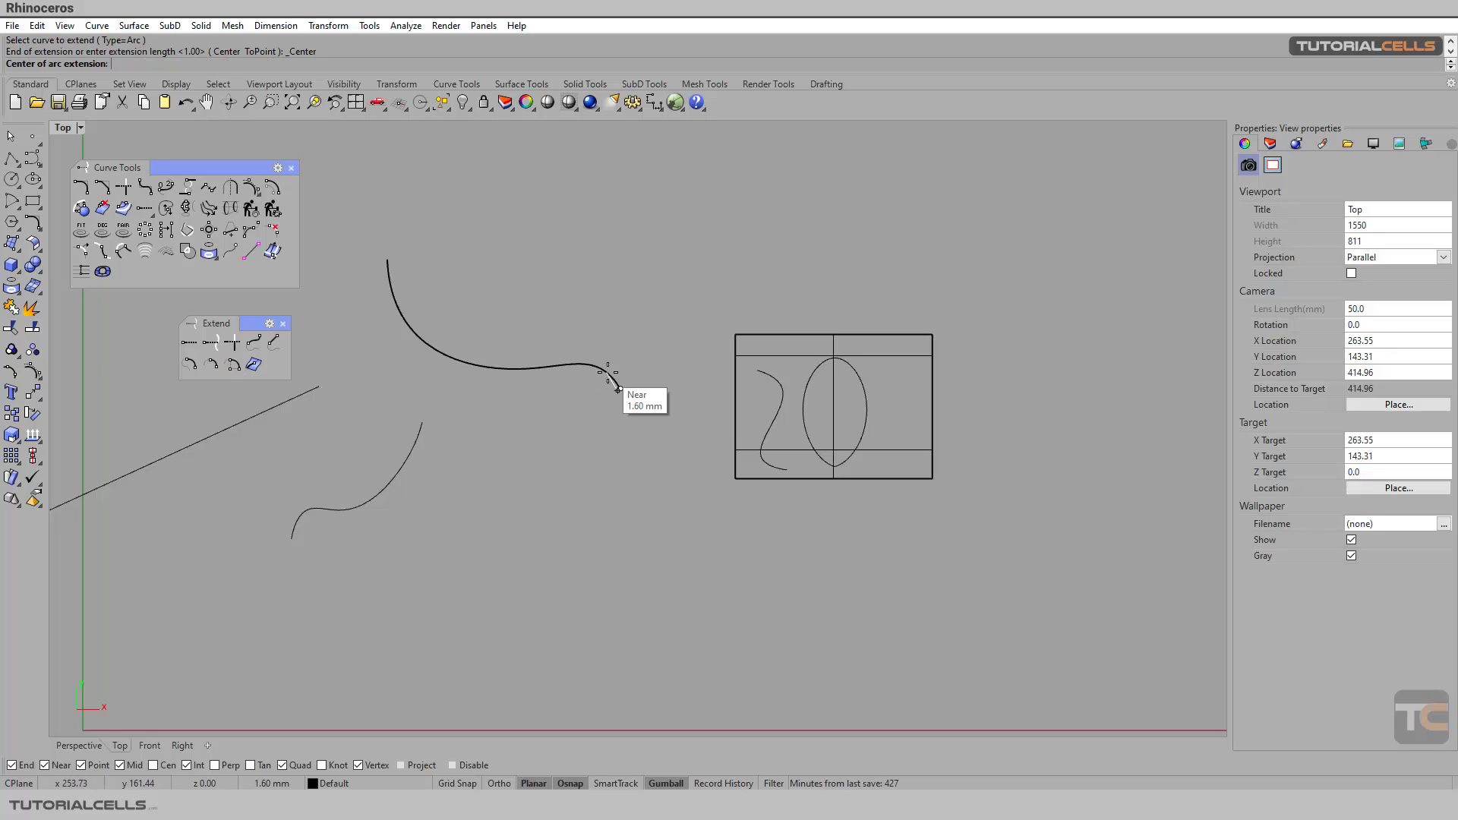
pyautogui.click(514, 448)
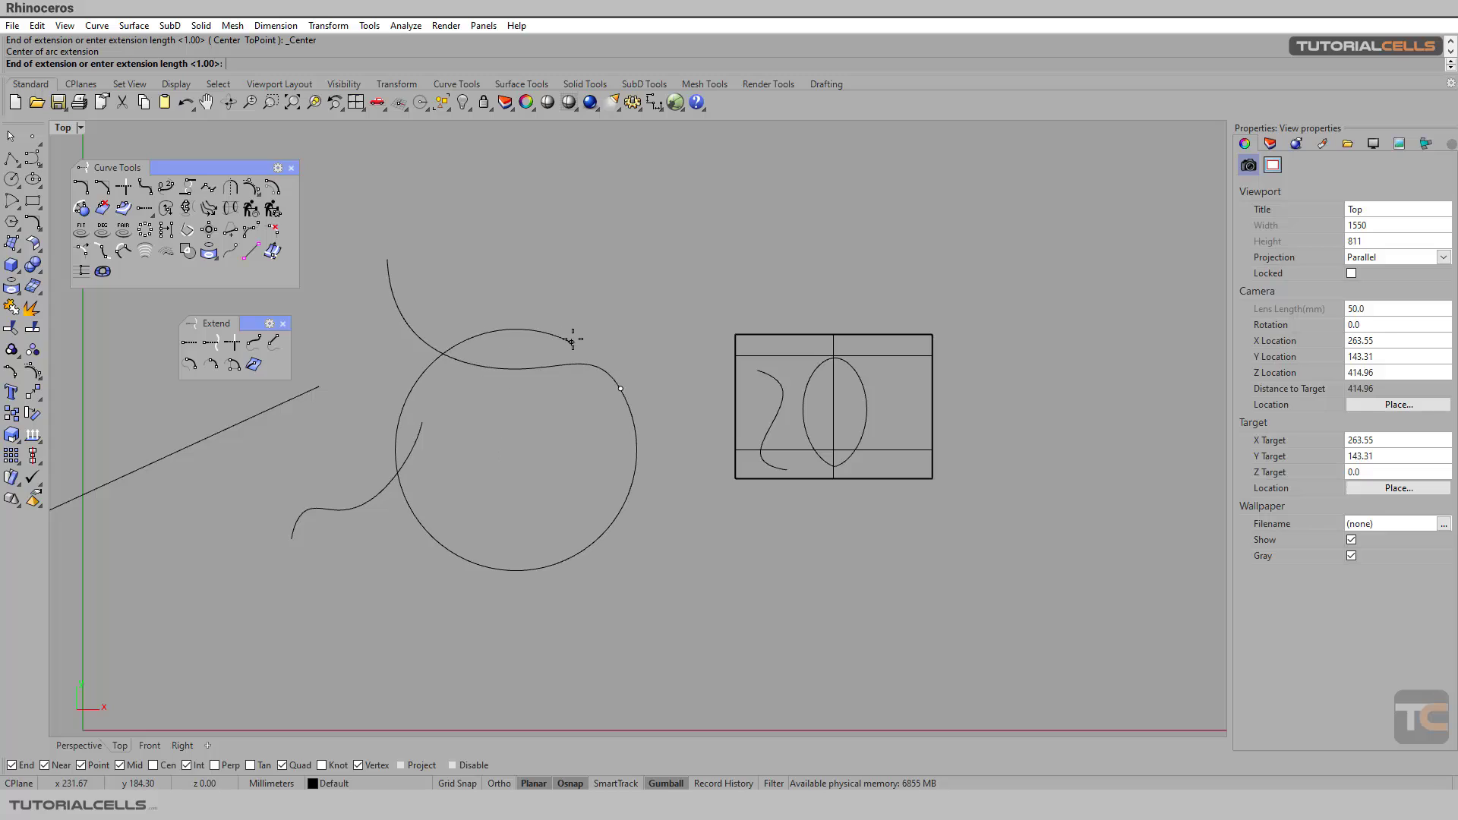
pyautogui.press('Escape')
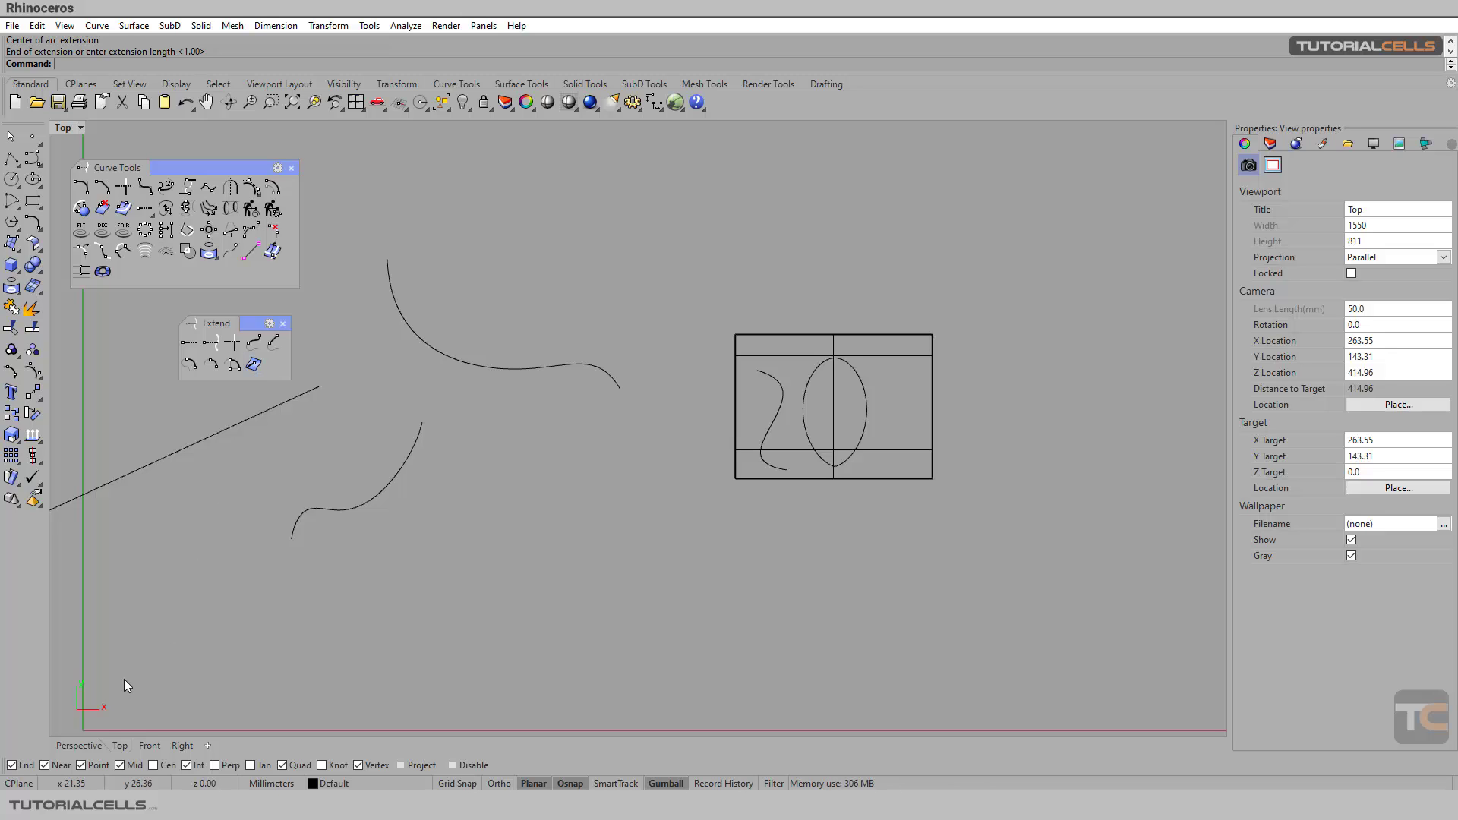
# - Switch to Perspective and orbit to inspect the curved surface and its wavy curve
pyautogui.click(79, 745)
pyautogui.moveTo(700, 537)
pyautogui.mouseDown(button='right')
pyautogui.moveTo(855, 473)
pyautogui.moveTo(769, 429)
pyautogui.mouseUp(button='right')
pyautogui.click(768, 429)
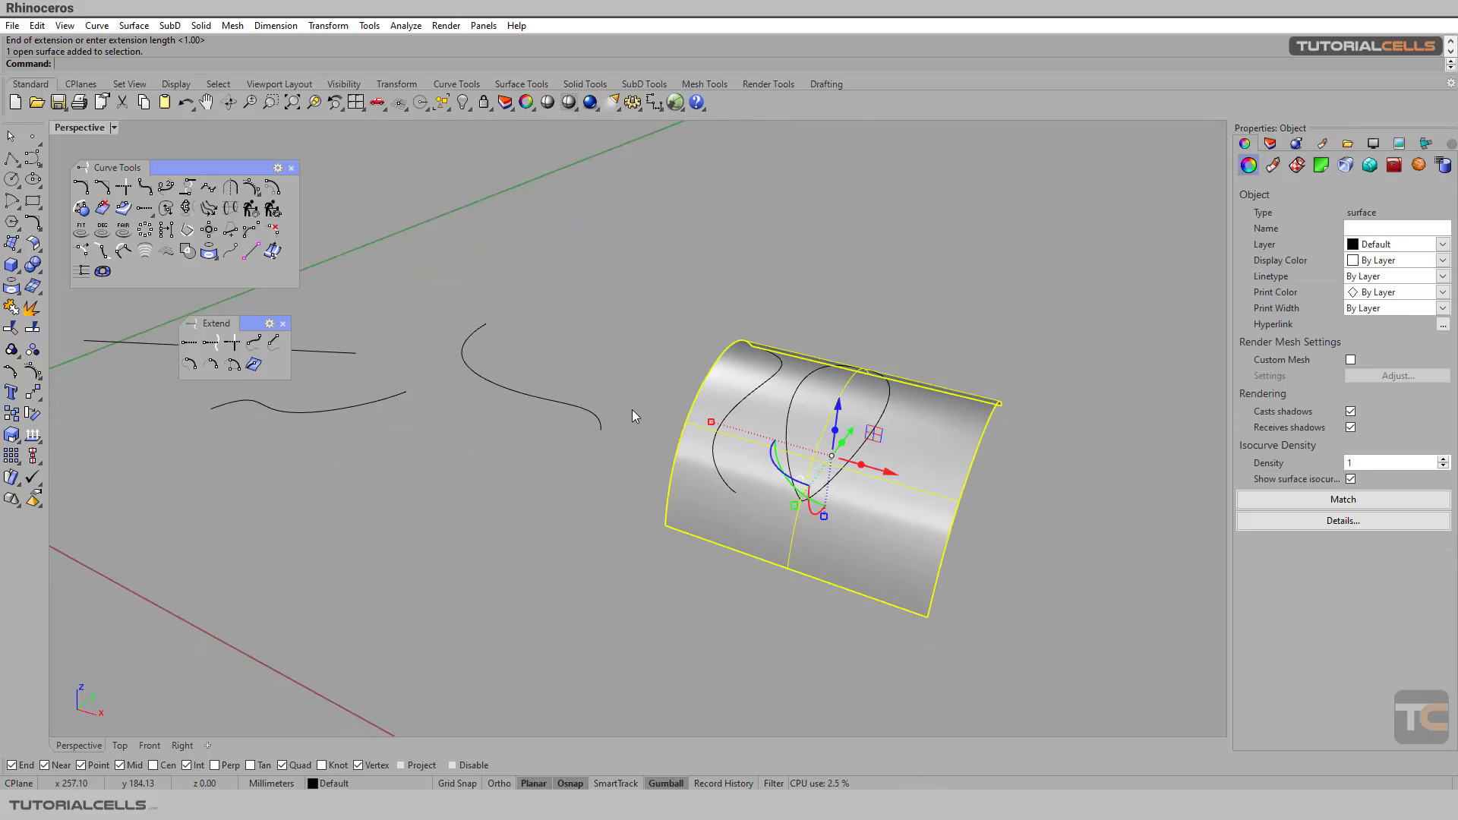
pyautogui.click(633, 409)
pyautogui.moveTo(647, 372); pyautogui.dragTo(799, 420, button='right')
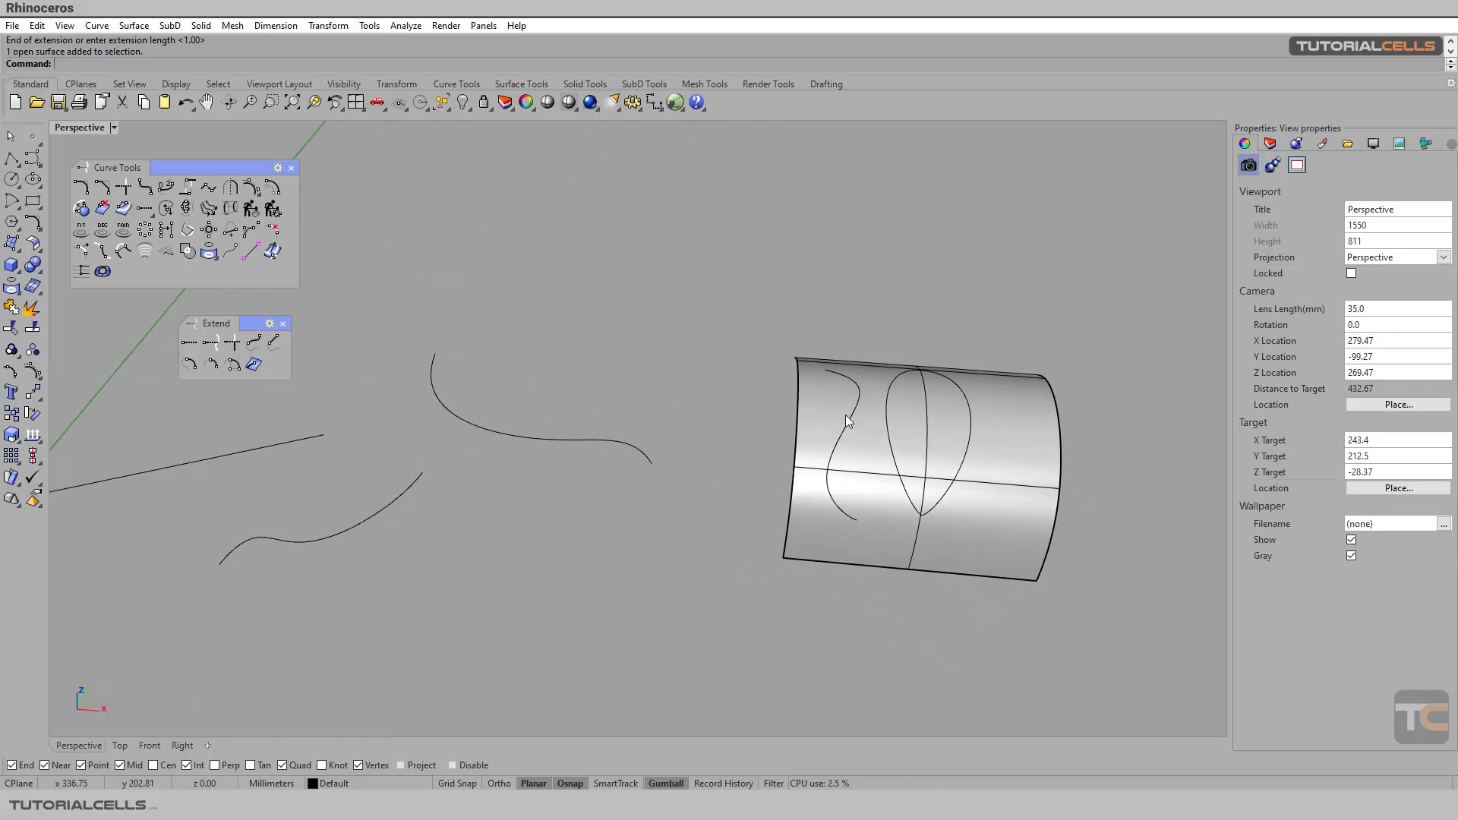
pyautogui.click(846, 421)
pyautogui.scroll(2, 809, 365)
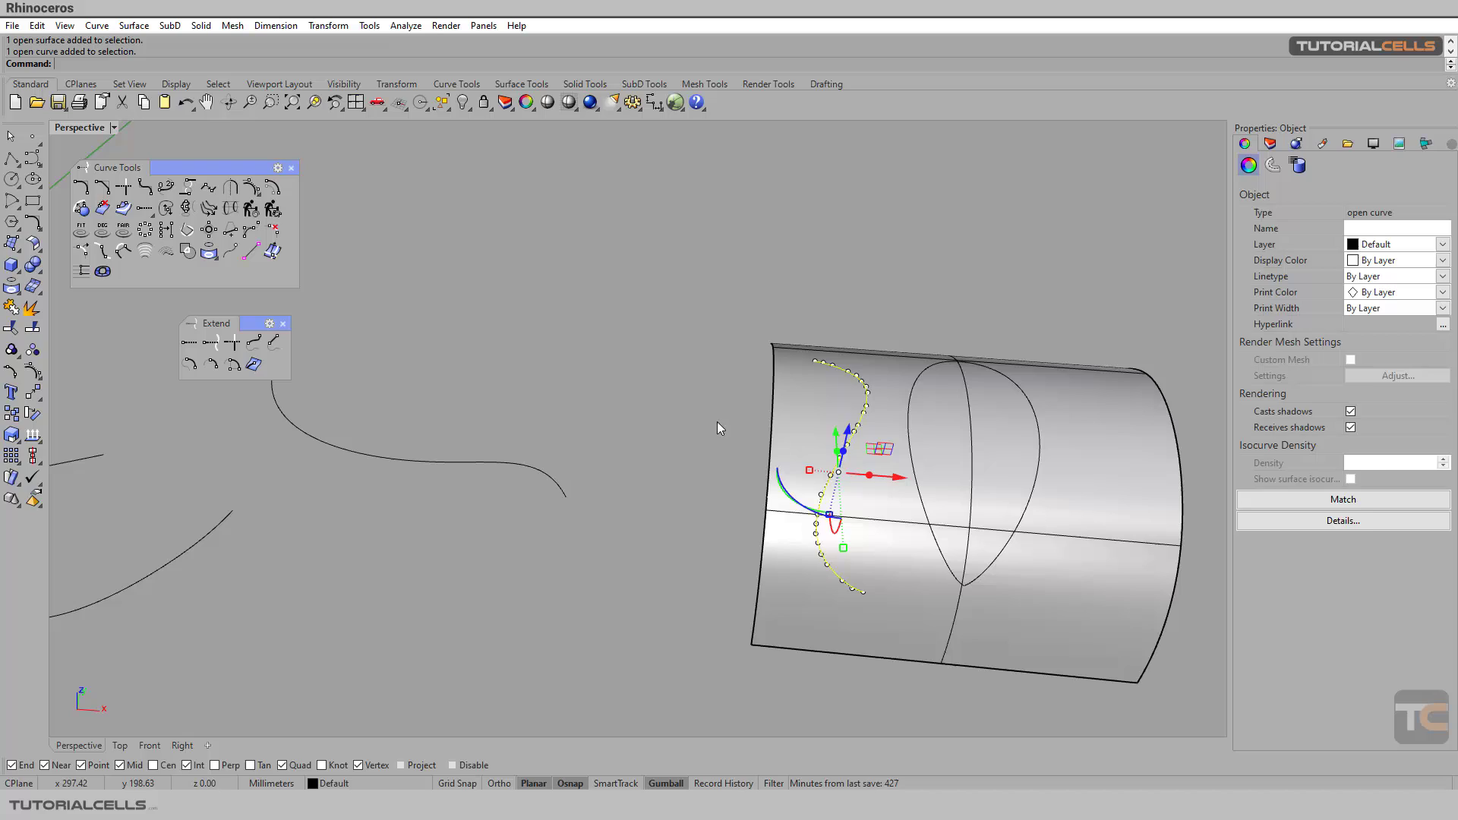
pyautogui.click(612, 384)
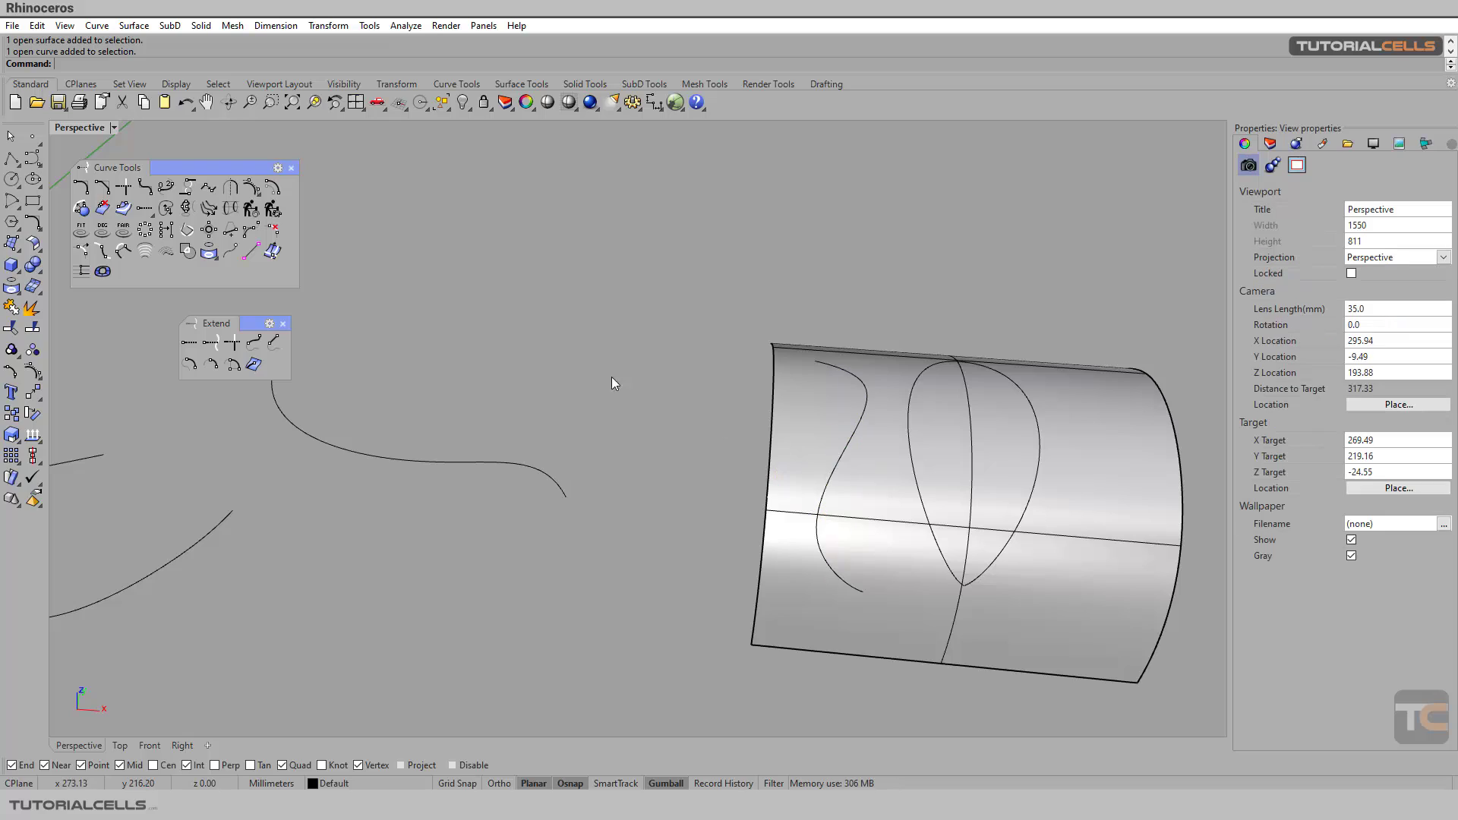
# - Extend the wavy curve along the surface to its edges, then close the Extend toolbar
pyautogui.click(256, 364)
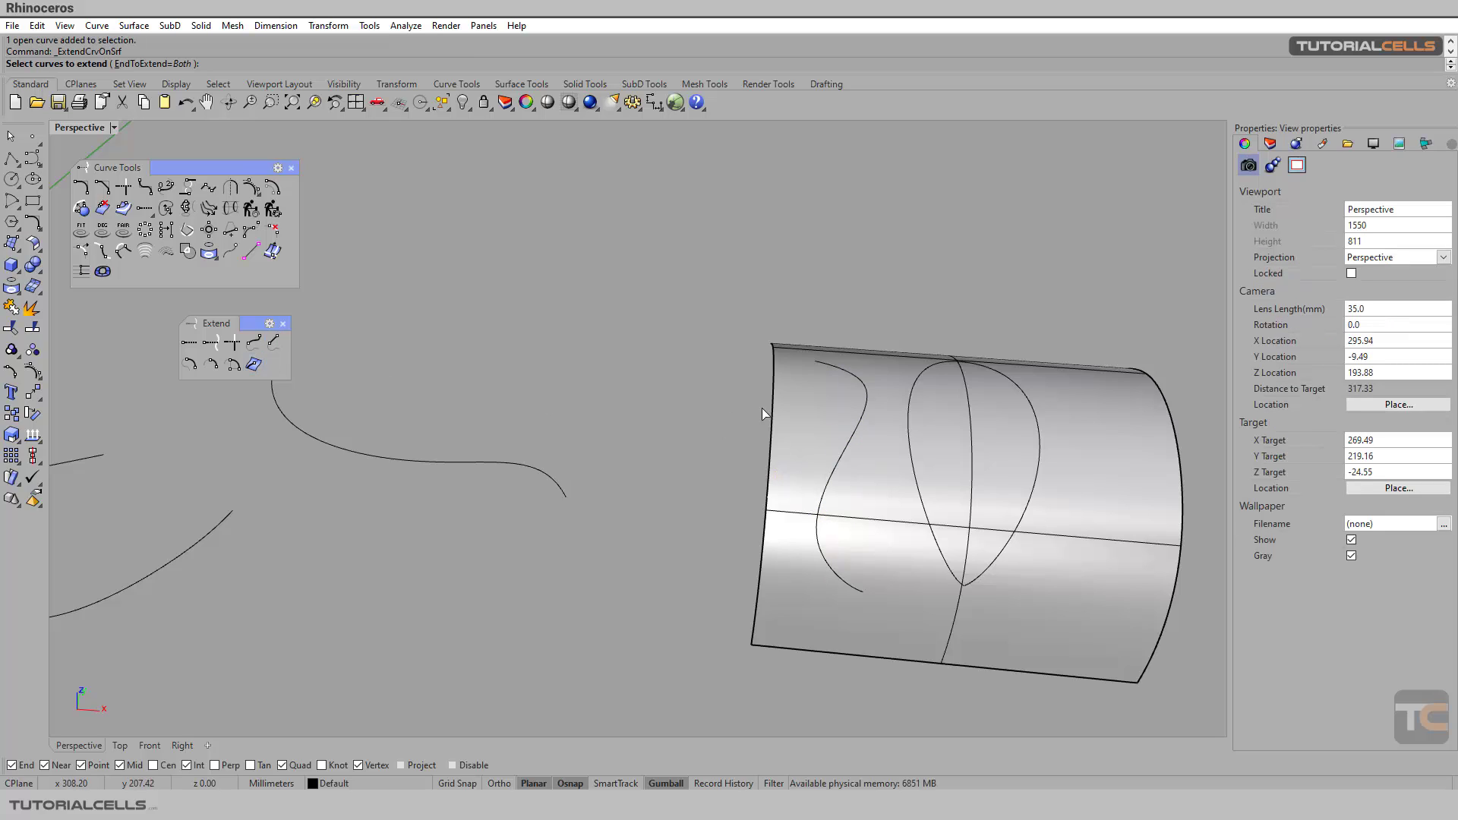
pyautogui.click(856, 441)
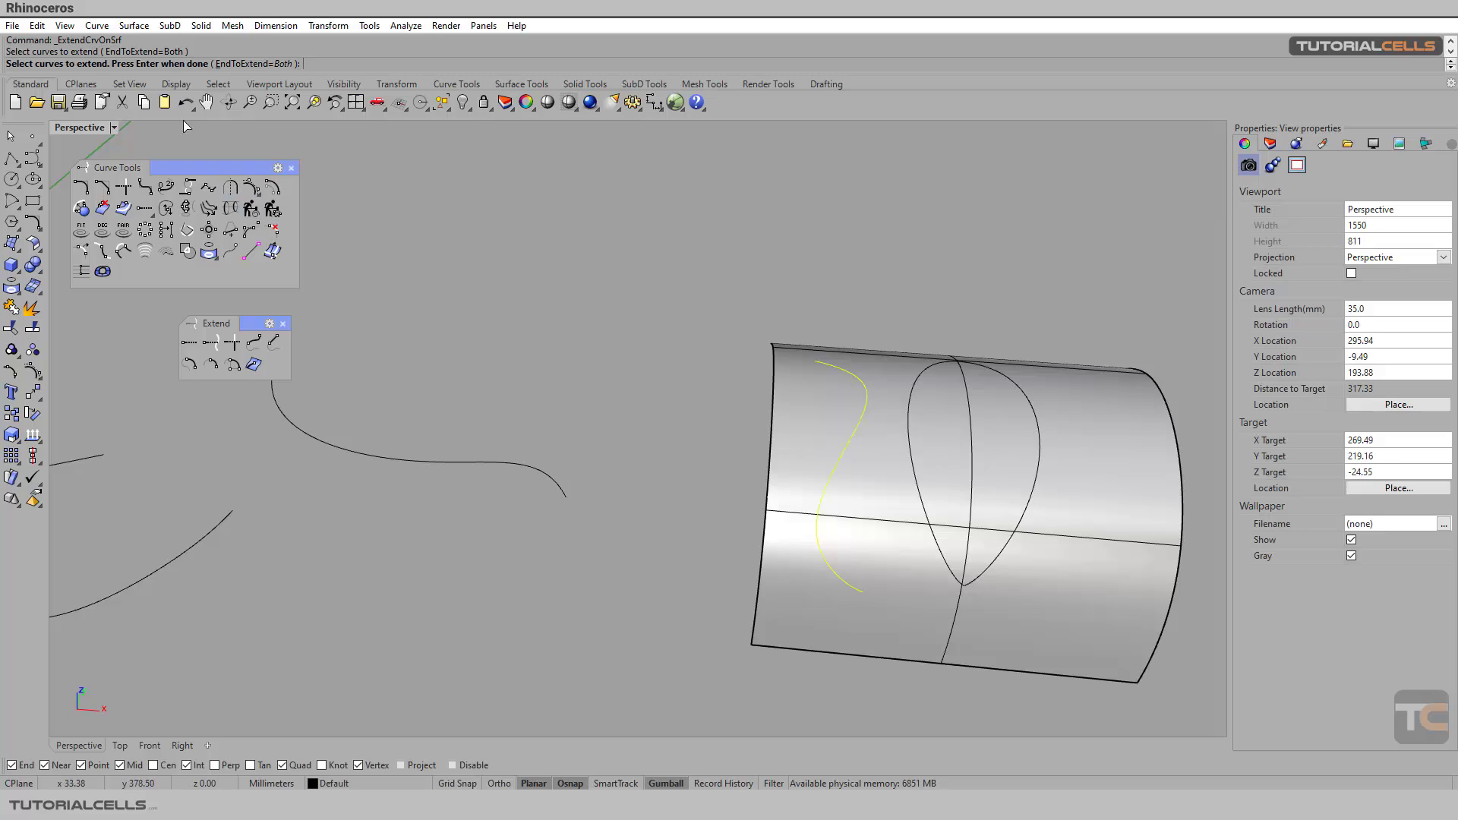
pyautogui.press('Return')
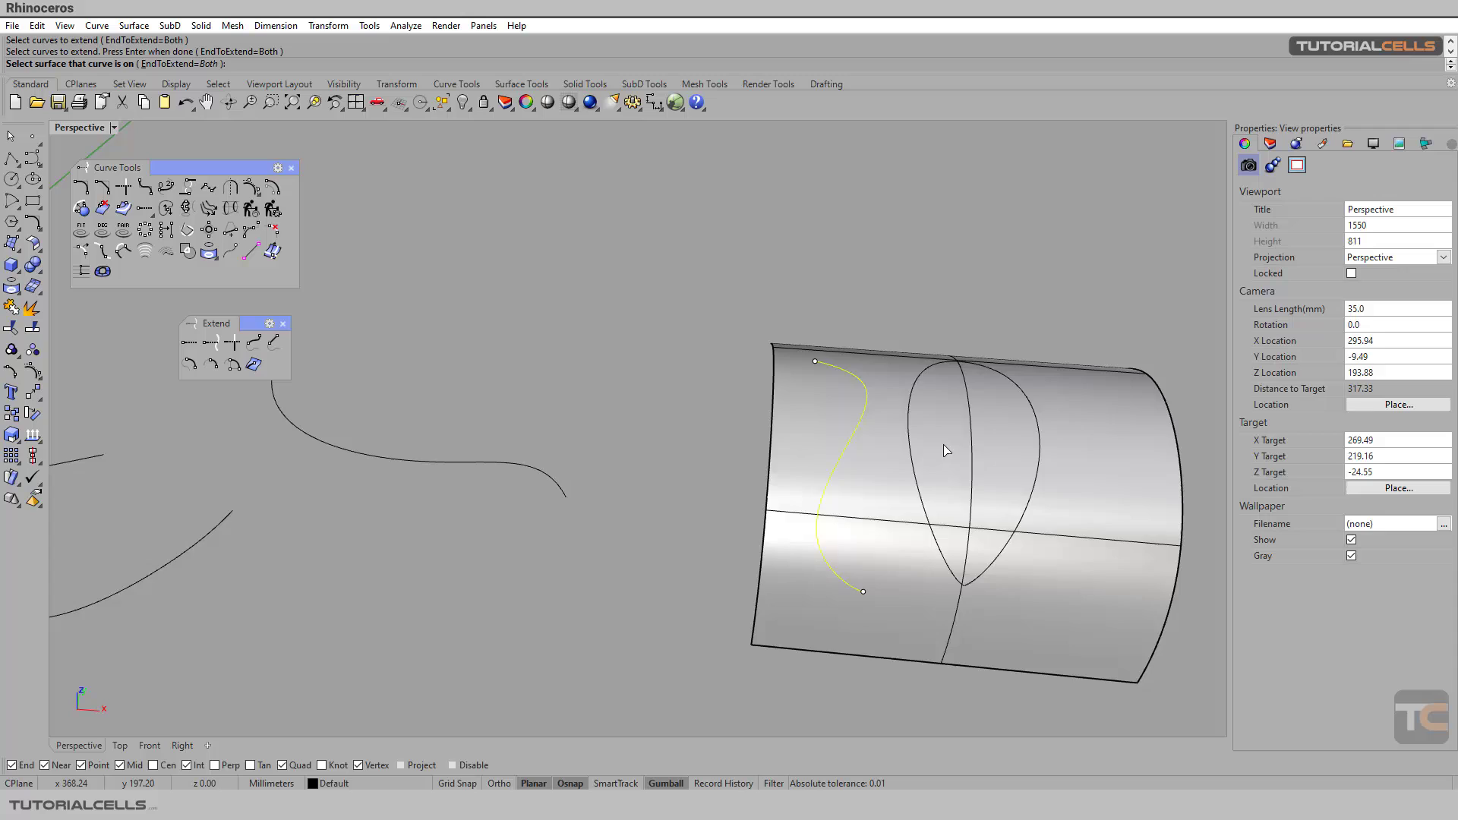
pyautogui.moveTo(944, 451); pyautogui.dragTo(883, 414, button='right')
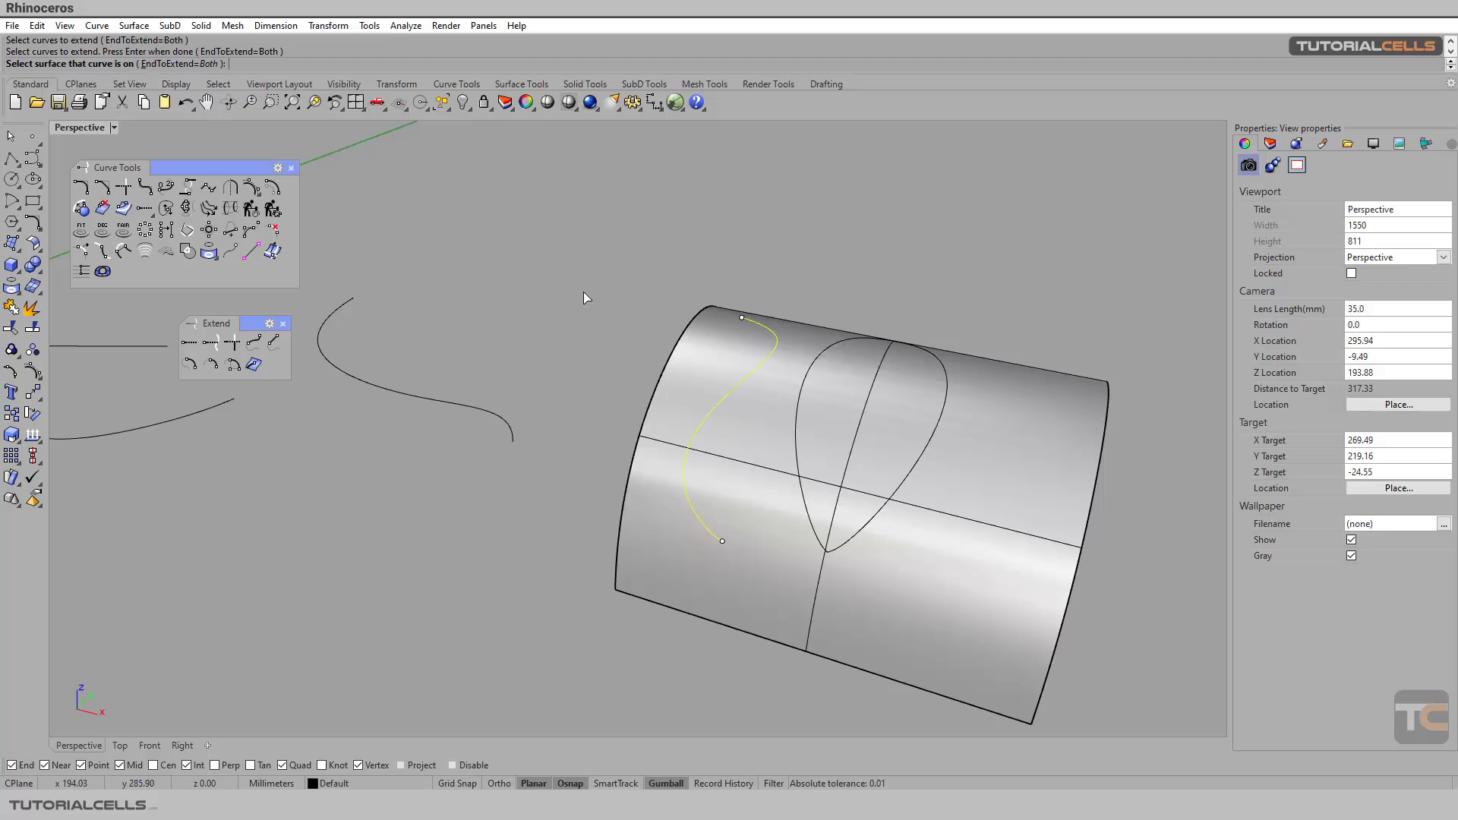
pyautogui.click(685, 395)
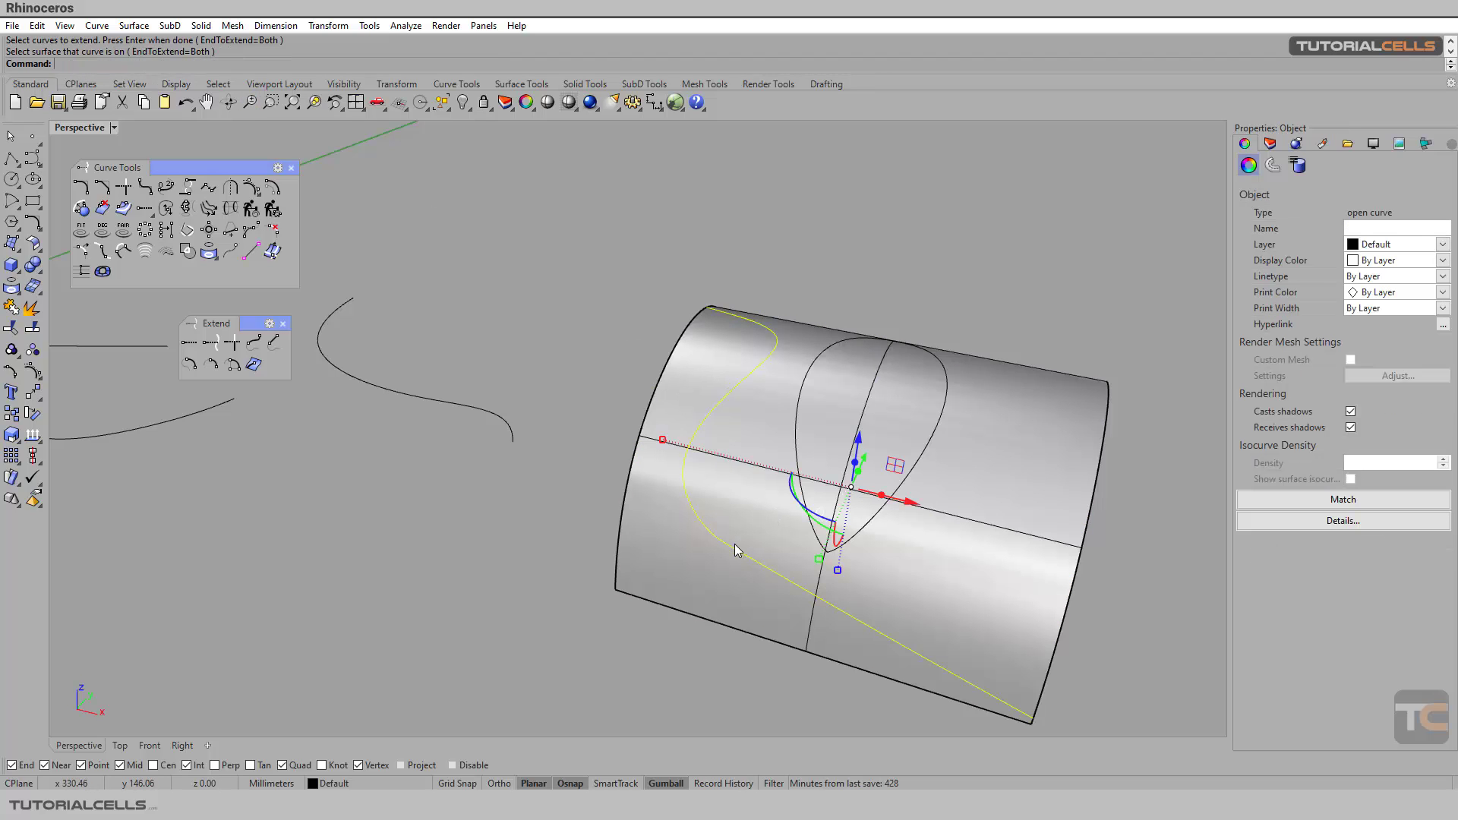
pyautogui.moveTo(744, 406)
pyautogui.mouseDown(button='right')
pyautogui.moveTo(843, 353)
pyautogui.moveTo(877, 393)
pyautogui.moveTo(778, 421)
pyautogui.mouseUp(button='right')
pyautogui.click(283, 326)
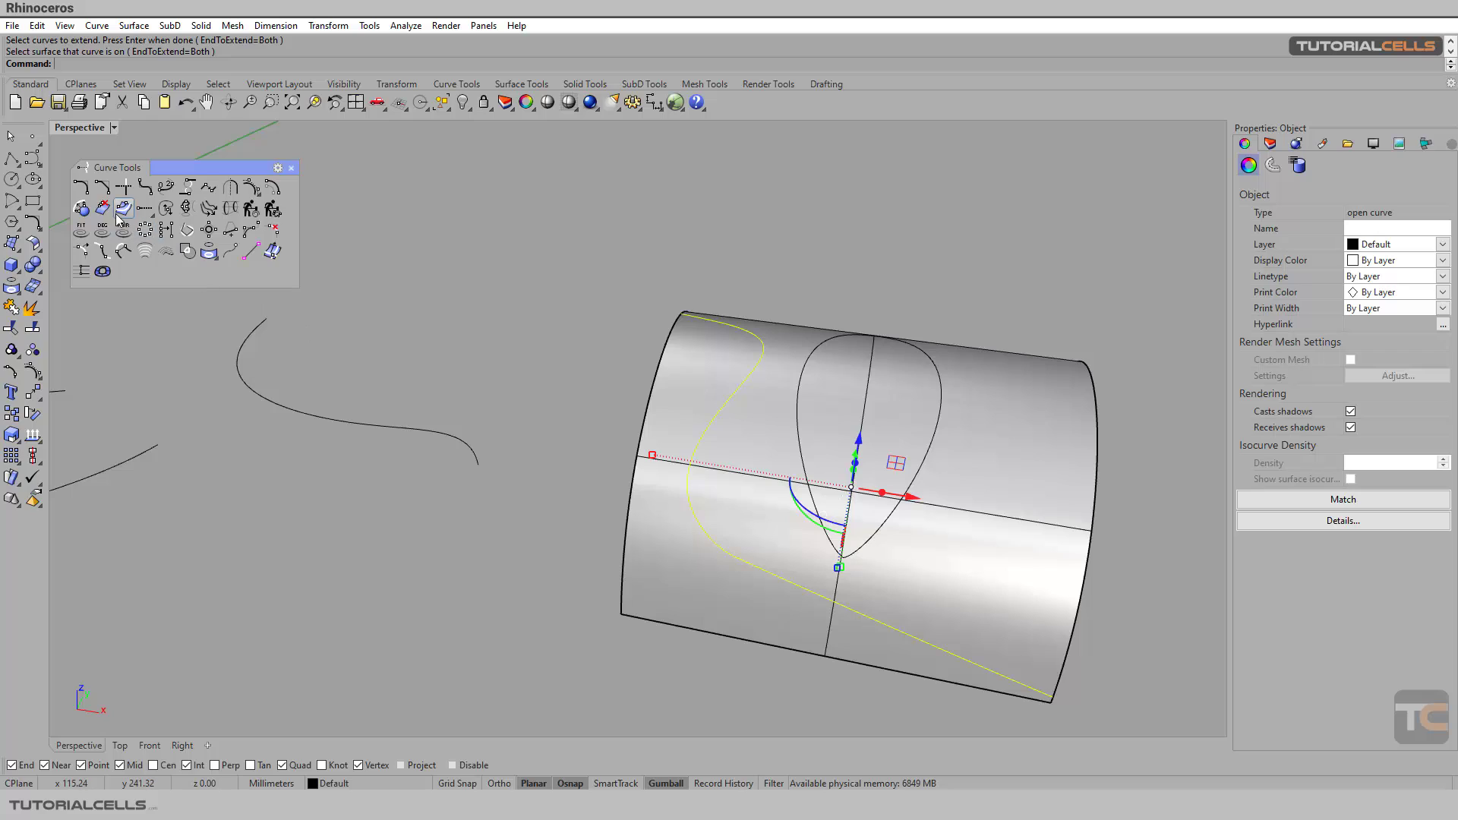